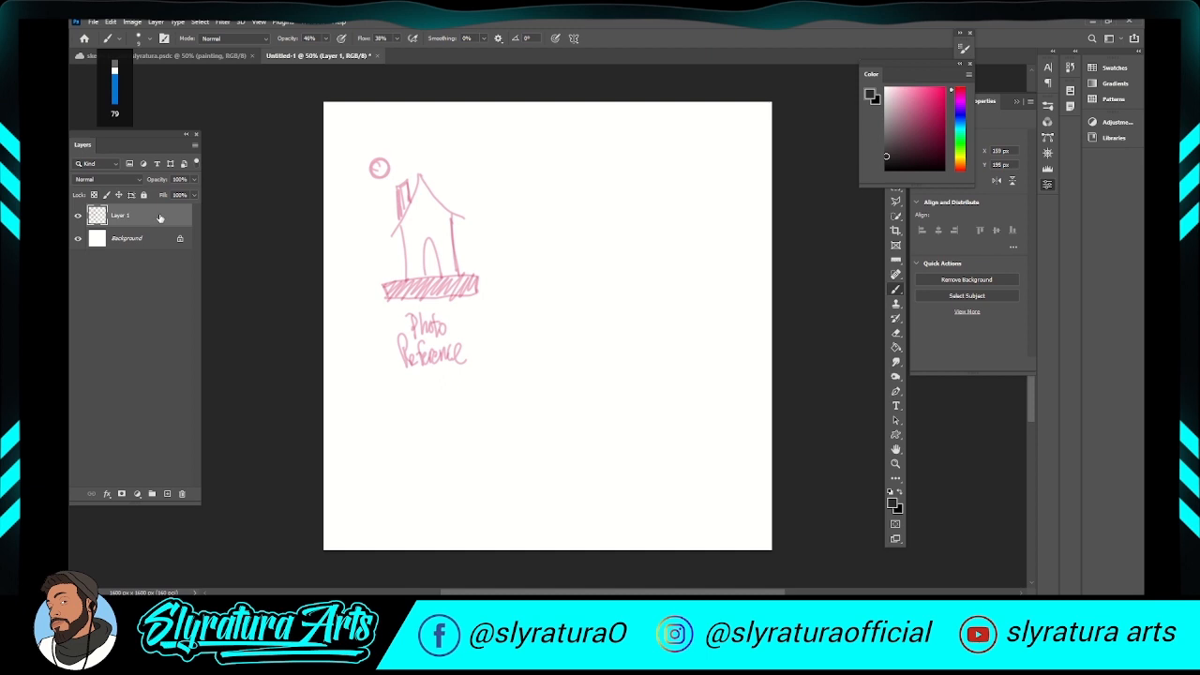
Add a new layer above the house sketch, then set the brush hardness to 80% and its colour to dark grey.
{"action": "left_click", "coordinate": [166, 493]}
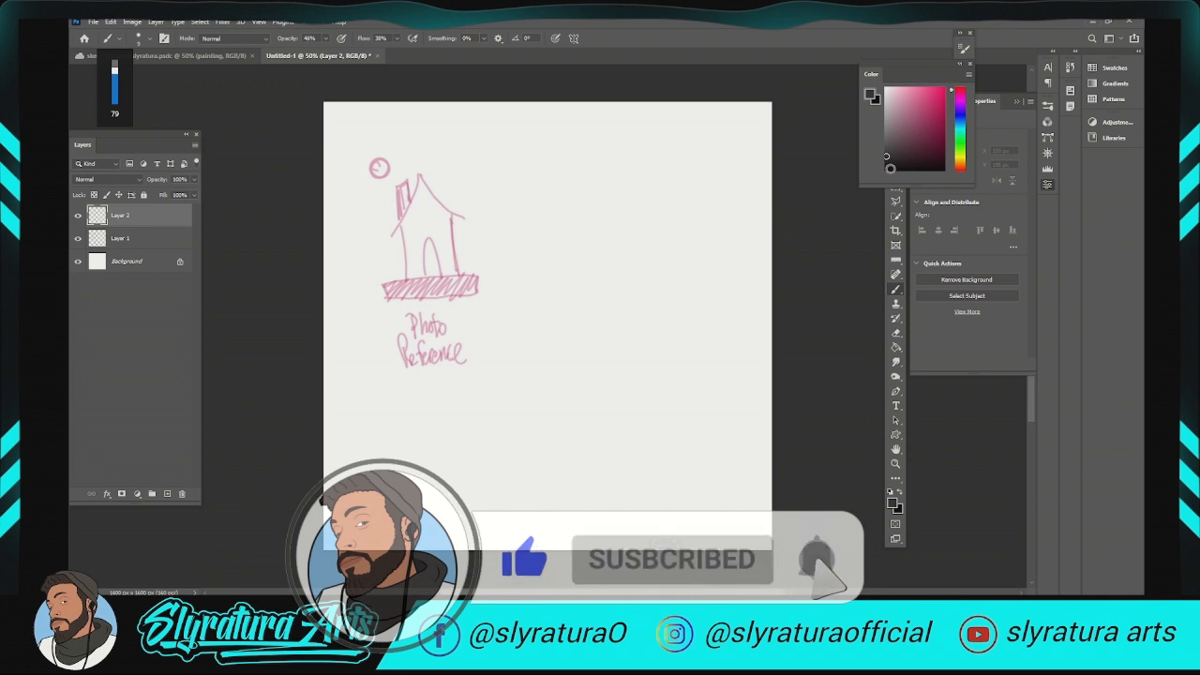
{"action": "right_click", "coordinate": [572, 236]}
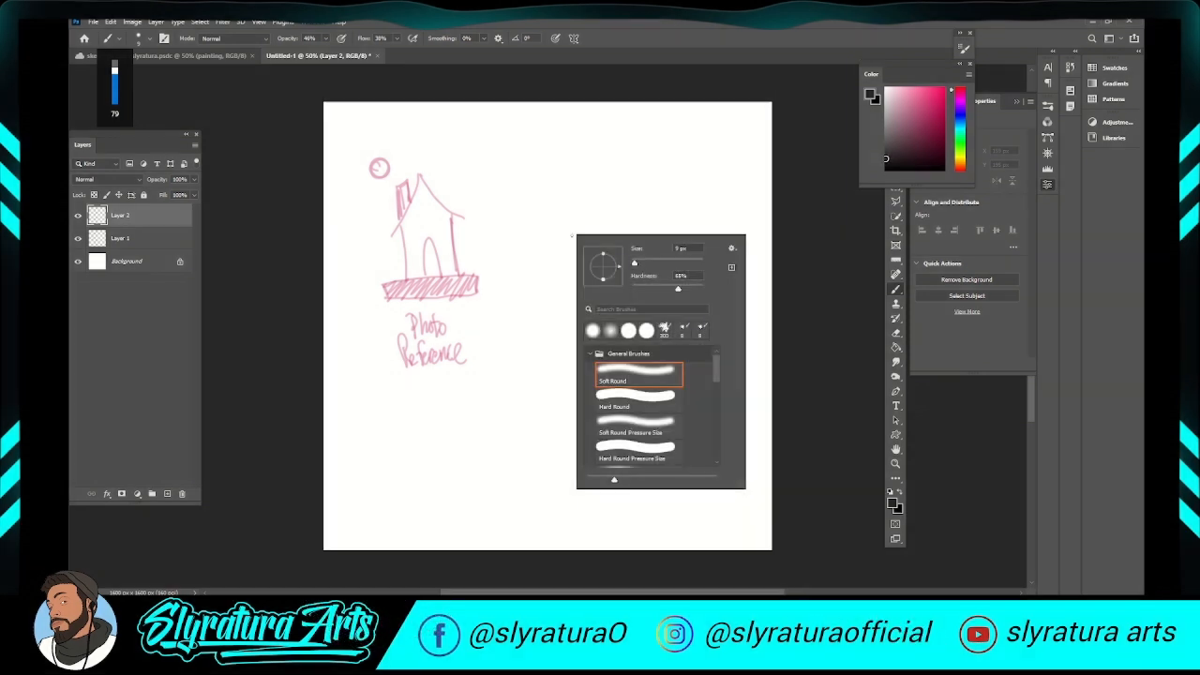
{"action": "left_click_drag", "start_coordinate": [679, 289], "coordinate": [689, 288]}
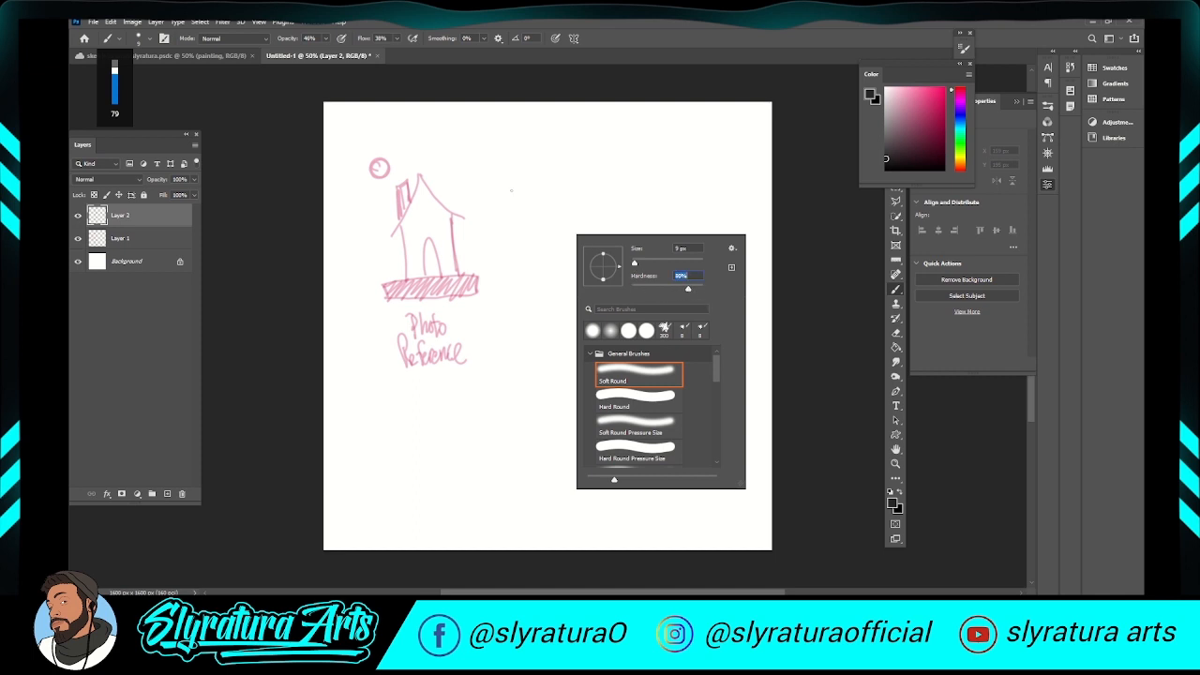
{"action": "left_click", "coordinate": [887, 155]}
{"action": "mouse_move", "coordinate": [886, 153]}
{"action": "left_mouse_down"}
{"action": "mouse_move", "coordinate": [888, 163]}
{"action": "mouse_move", "coordinate": [884, 151]}
{"action": "left_mouse_up"}
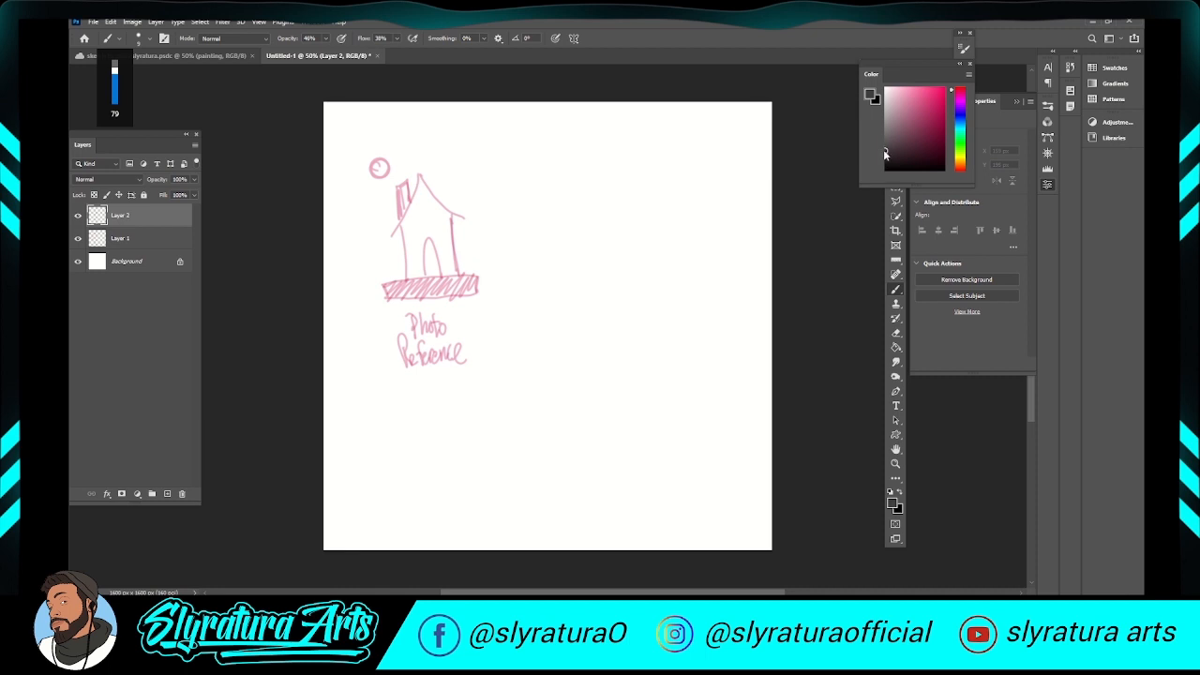
Lock the house sketch layer, Layer 1, and make the empty Layer 2 active.
{"action": "left_click", "coordinate": [138, 238]}
{"action": "left_click", "coordinate": [143, 195]}
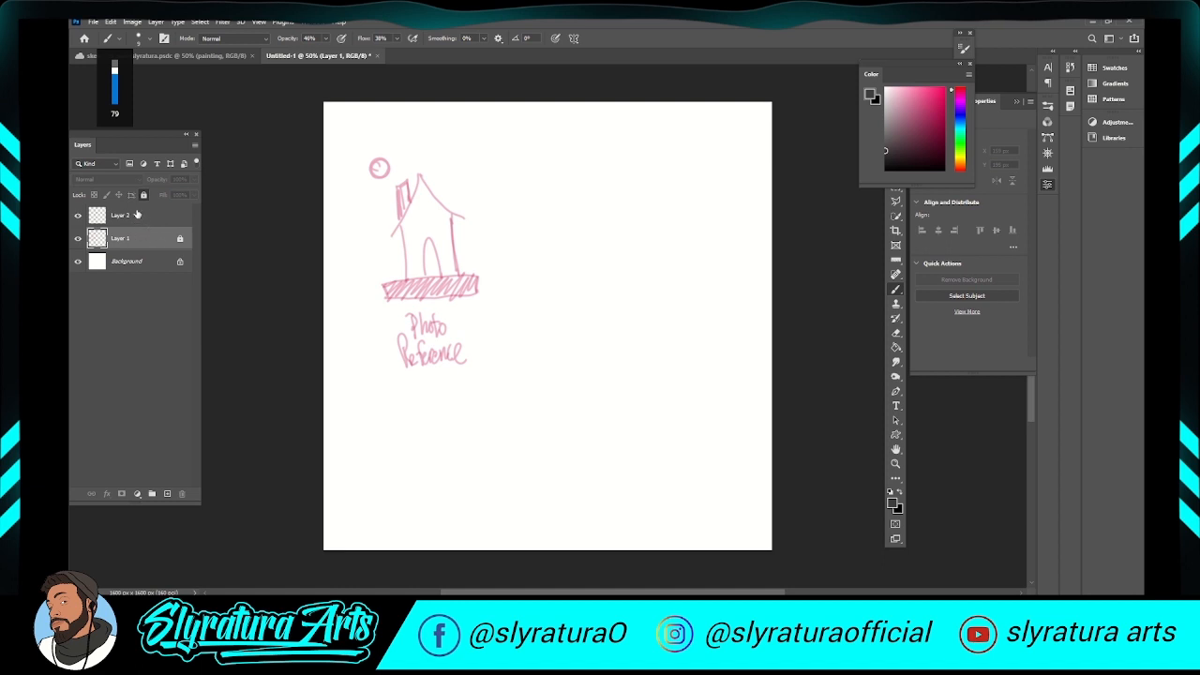
{"action": "left_click", "coordinate": [139, 217]}
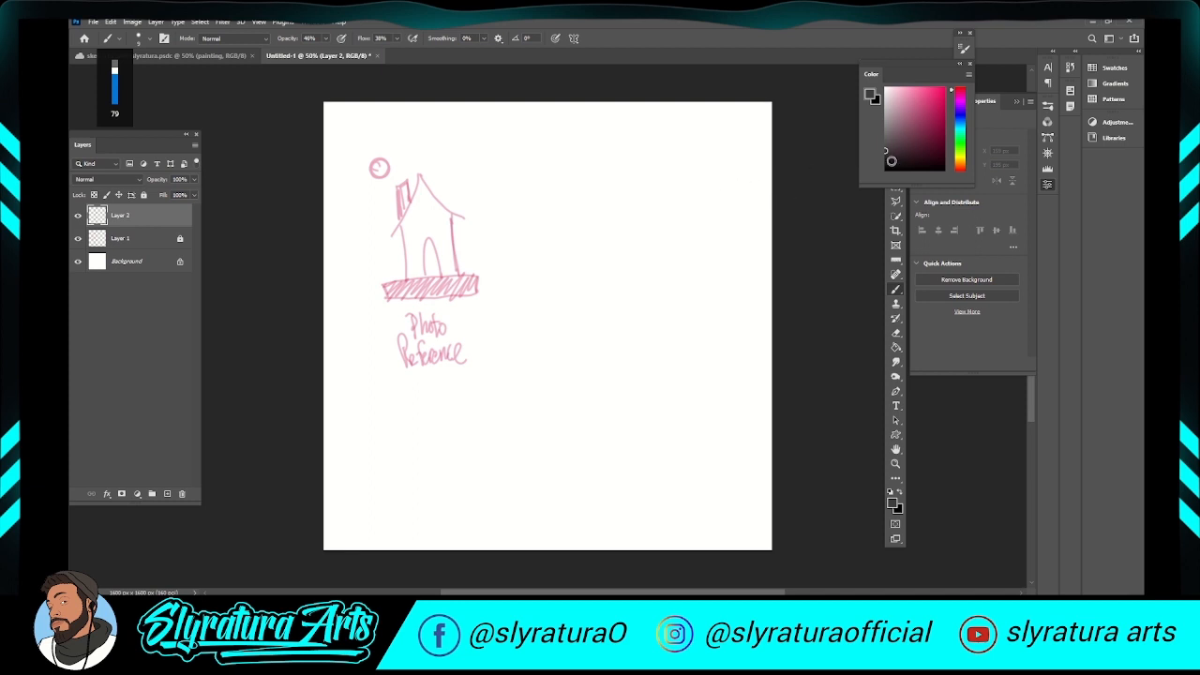
Draw a dark grey square frame with straight brush lines around the pink house and sun, above the Photo Reference caption.
{"action": "left_click", "coordinate": [885, 156]}
{"action": "left_click_drag", "start_coordinate": [353, 152], "coordinate": [498, 159]}
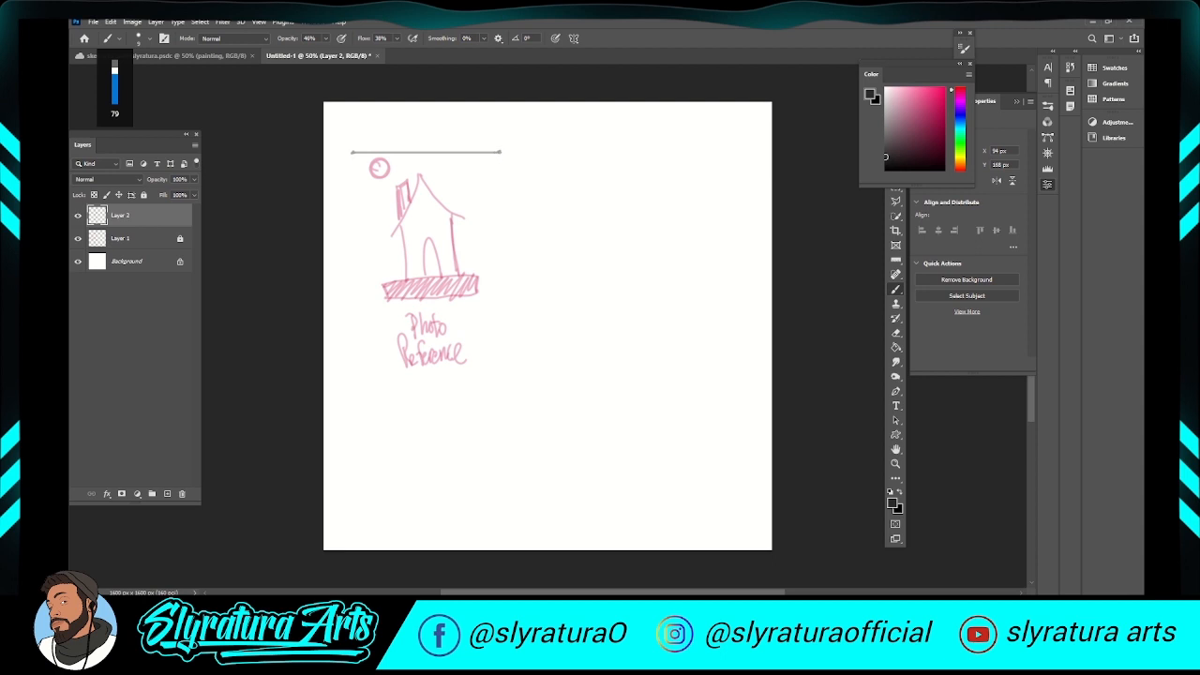
{"action": "key", "text": "shift"}
{"action": "left_click_drag", "start_coordinate": [499, 152], "coordinate": [498, 306]}
{"action": "key", "text": "shift"}
{"action": "mouse_move", "coordinate": [499, 306]}
{"action": "left_mouse_down"}
{"action": "mouse_move", "coordinate": [348, 304]}
{"action": "mouse_move", "coordinate": [349, 152]}
{"action": "left_mouse_up"}
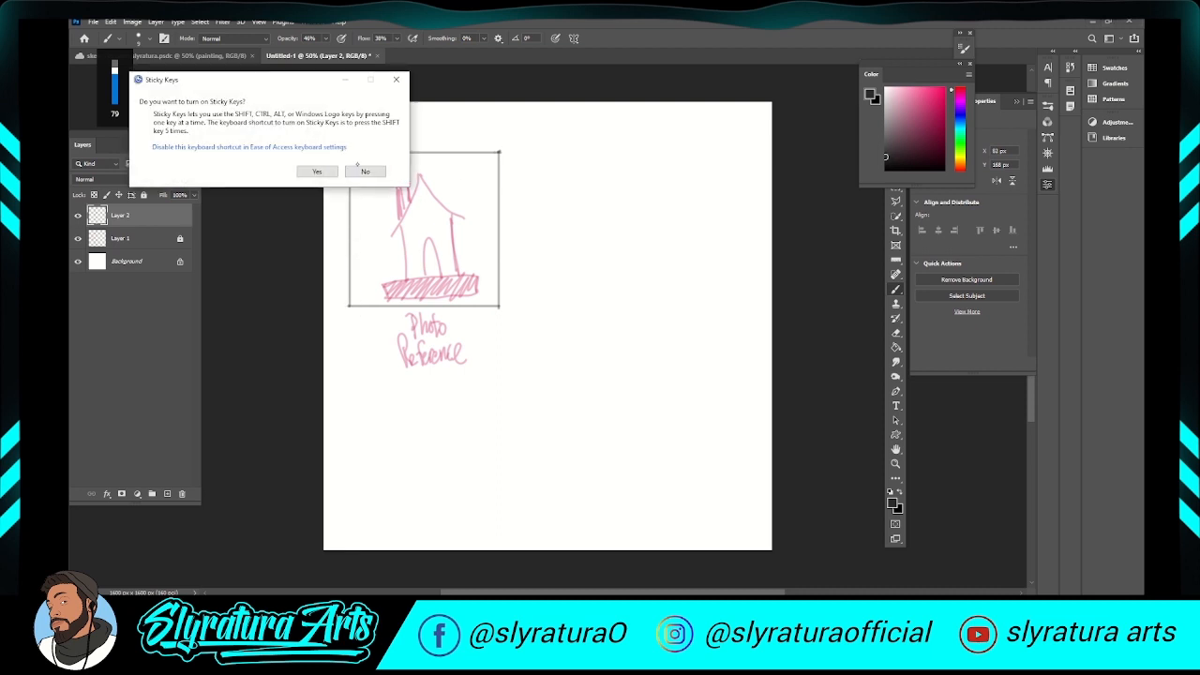
{"action": "left_click", "coordinate": [364, 171]}
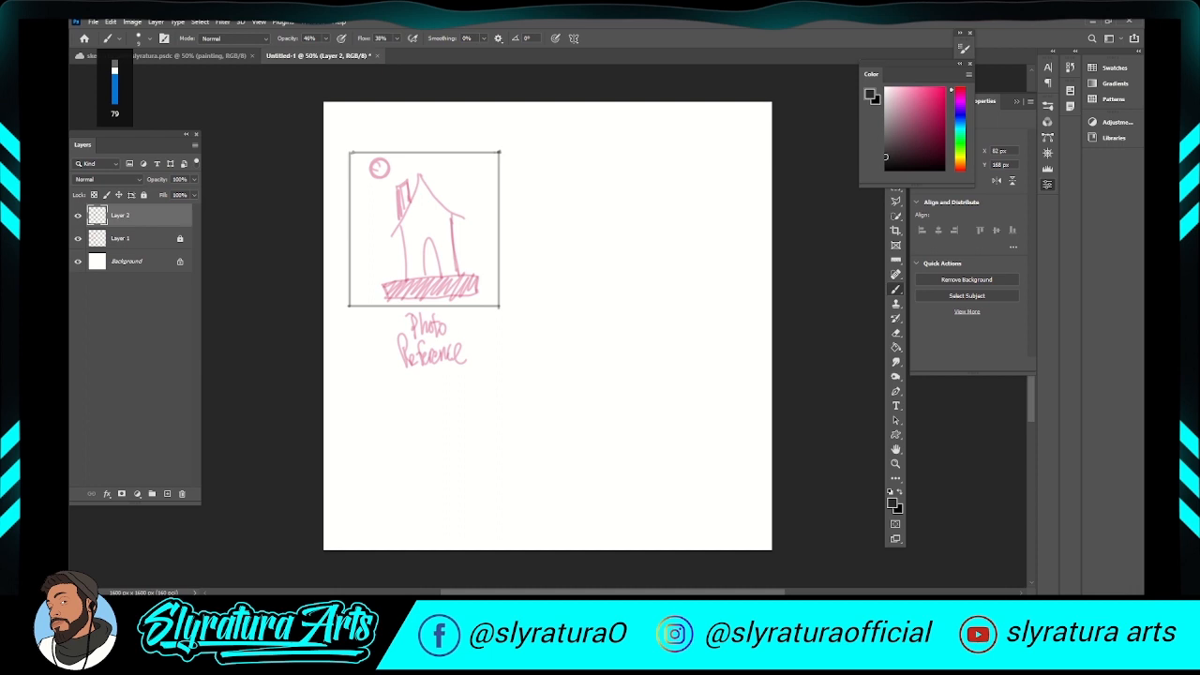
Draw three horizontal grid lines across the frame, lined up with the house's roof, eaves and door.
{"action": "left_click_drag", "start_coordinate": [349, 234], "coordinate": [500, 248]}
{"action": "left_click_drag", "start_coordinate": [350, 261], "coordinate": [500, 261]}
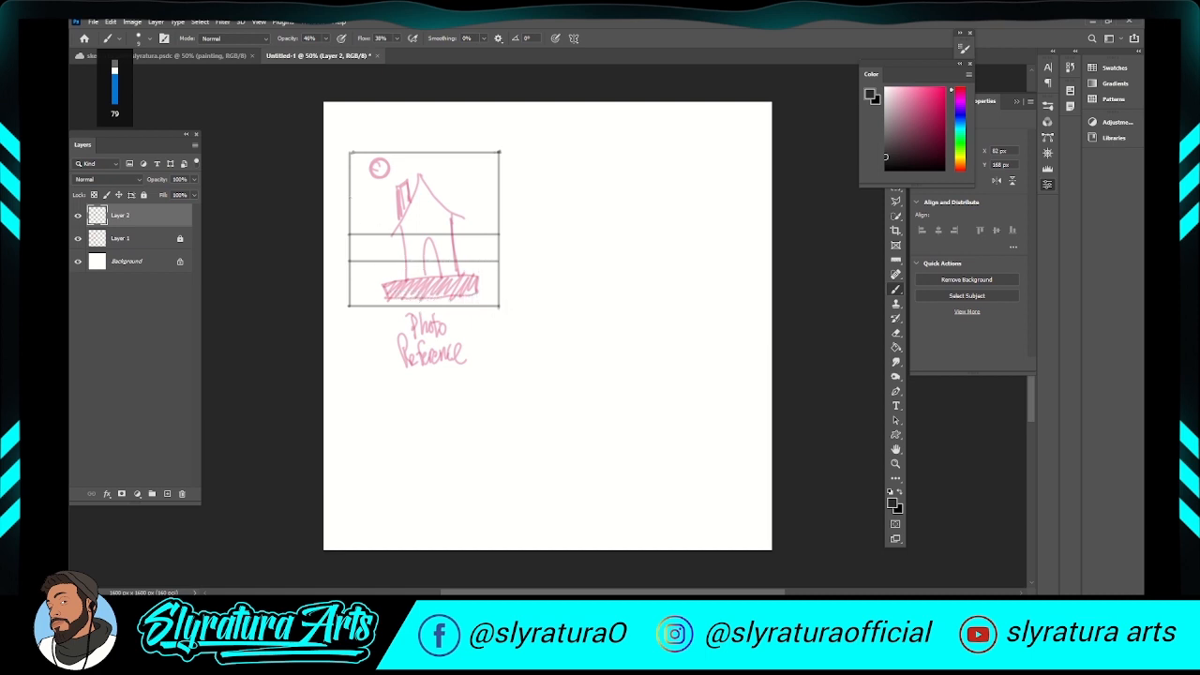
{"action": "left_click_drag", "start_coordinate": [350, 200], "coordinate": [500, 217]}
Draw three vertical grid lines through the frame to divide it into four columns.
{"action": "mouse_move", "coordinate": [427, 307]}
{"action": "left_mouse_down"}
{"action": "mouse_move", "coordinate": [439, 153]}
{"action": "mouse_move", "coordinate": [387, 161]}
{"action": "mouse_move", "coordinate": [387, 307]}
{"action": "left_mouse_up"}
{"action": "key", "text": "shift"}
{"action": "key", "text": "shift"}
{"action": "key", "text": "shift"}
{"action": "key", "text": "shift"}
{"action": "key", "text": "shift"}
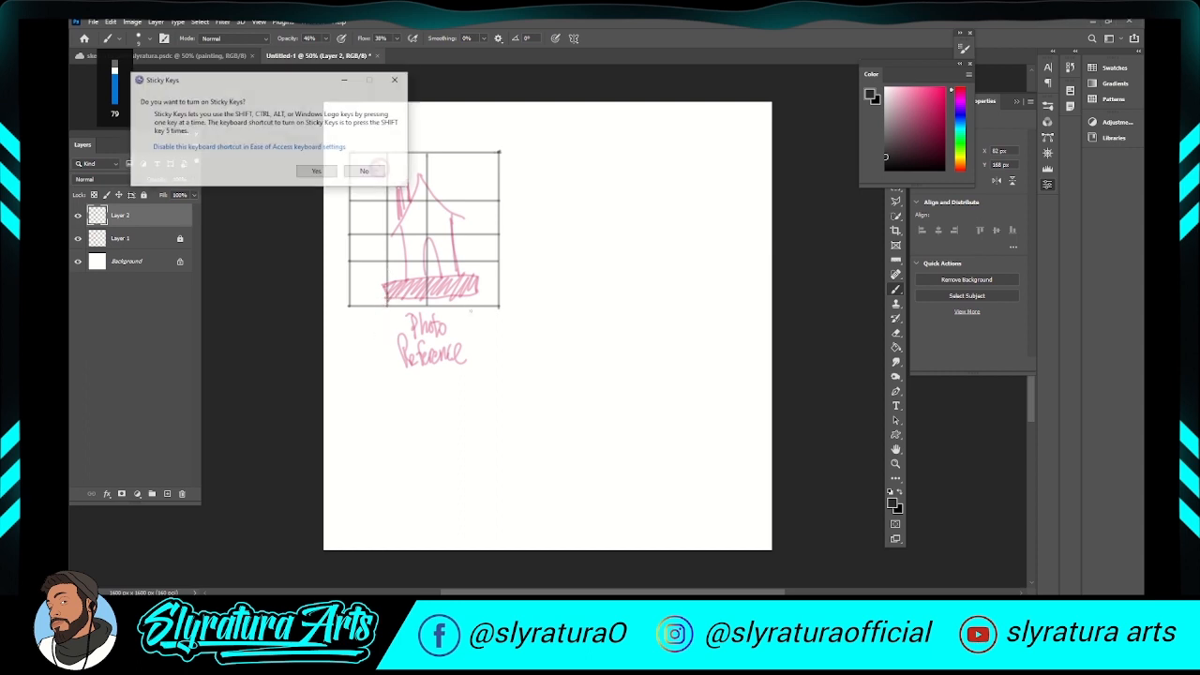
{"action": "left_click", "coordinate": [366, 172]}
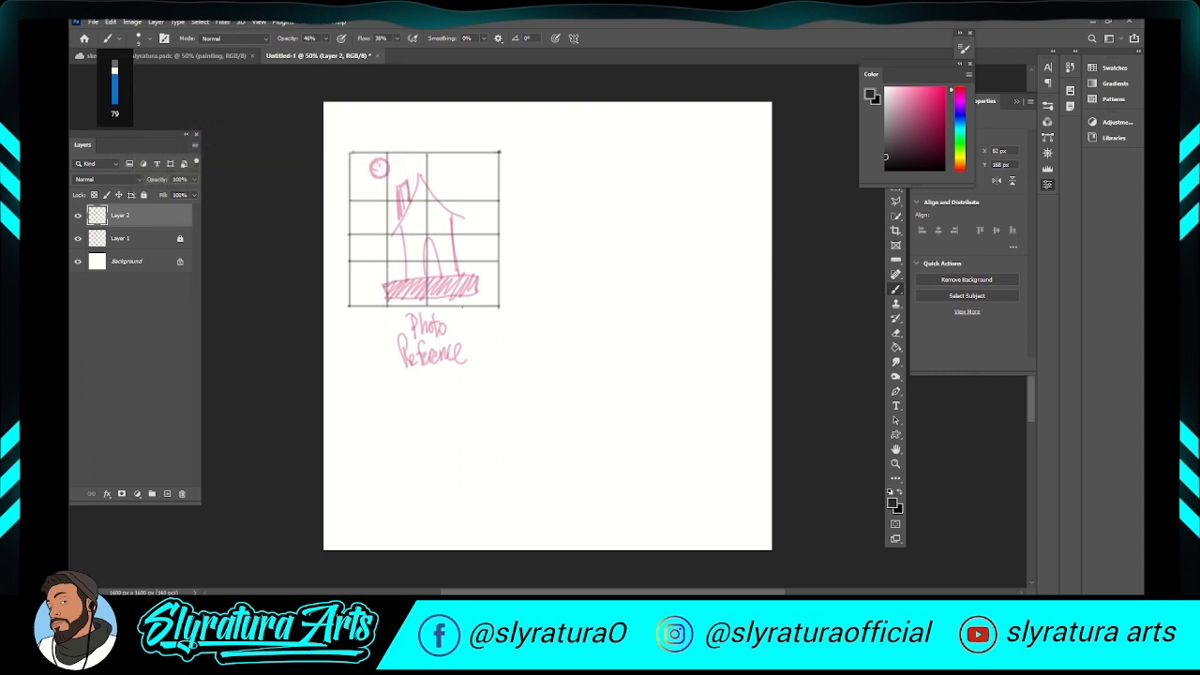
{"action": "left_click_drag", "start_coordinate": [461, 307], "coordinate": [461, 152]}
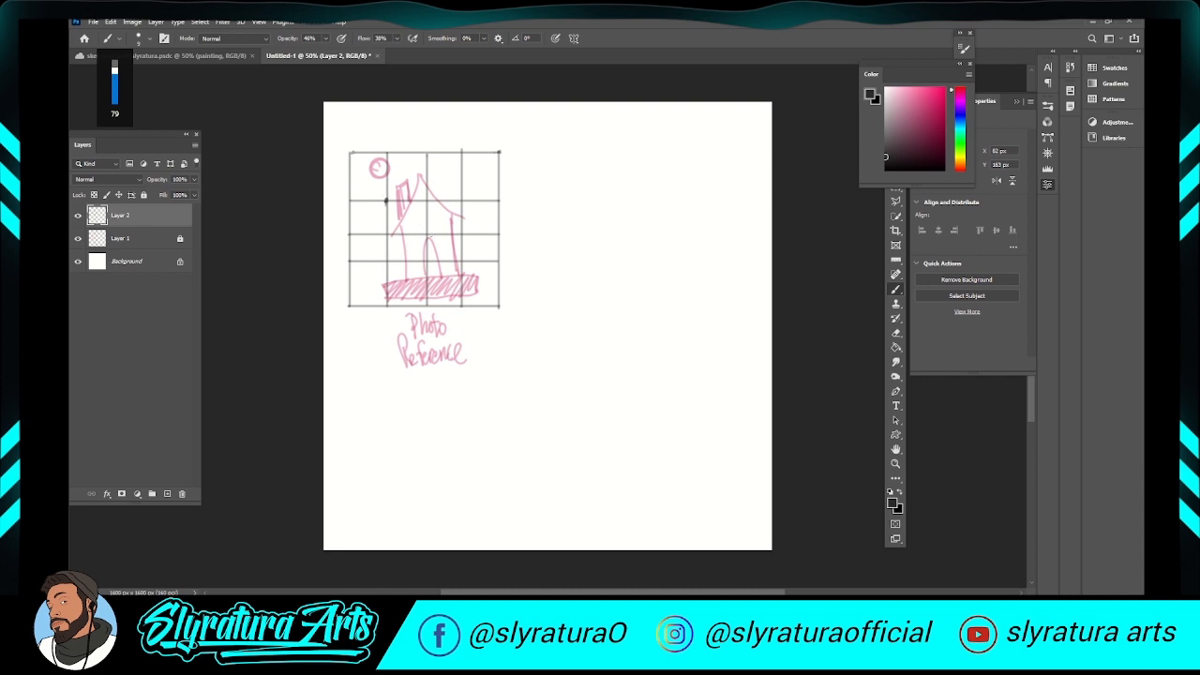
Draw a diamond of straight diagonal lines through the grid intersections around the roof.
{"action": "left_click", "coordinate": [423, 233], "text": "shift"}
{"action": "left_click", "coordinate": [462, 200], "text": "shift"}
{"action": "left_click", "coordinate": [426, 154], "text": "shift"}
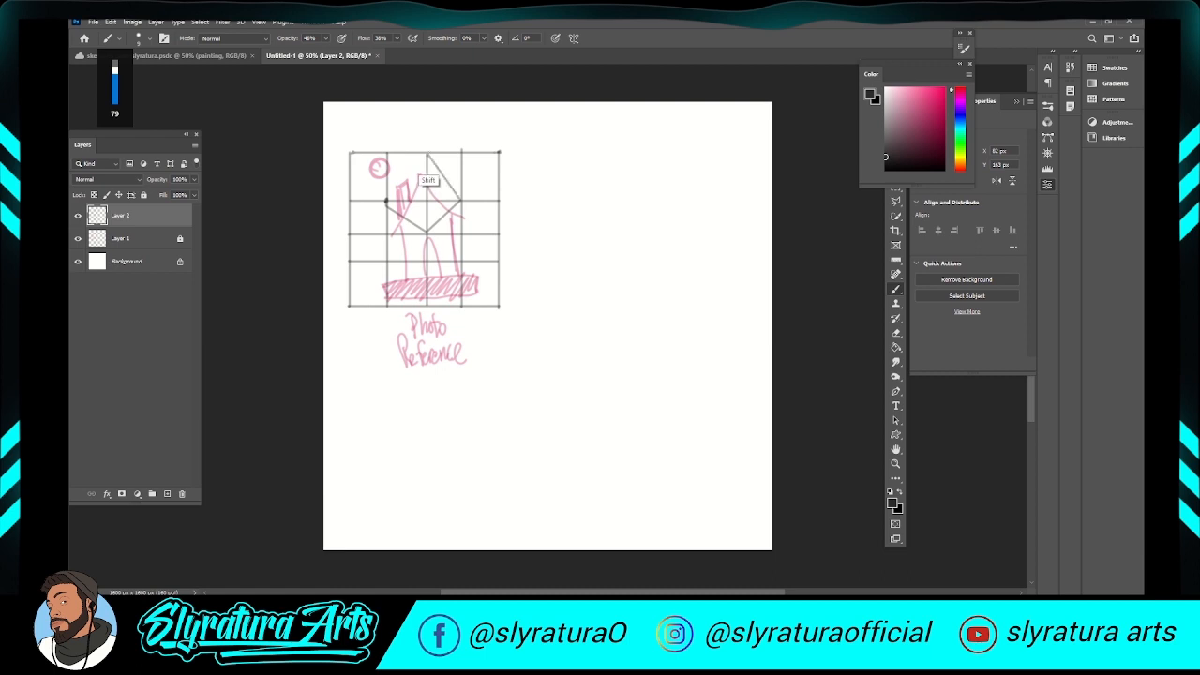
{"action": "left_click", "coordinate": [386, 201], "text": "shift"}
{"action": "key", "text": "shift"}
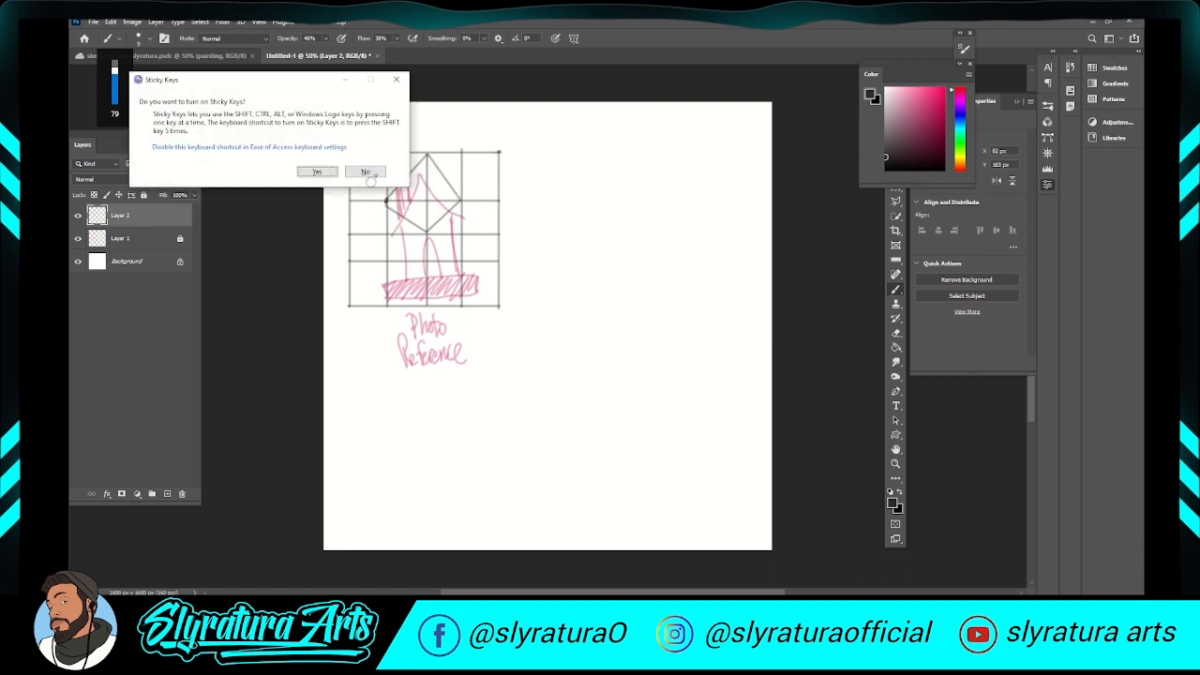
{"action": "left_click", "coordinate": [371, 172]}
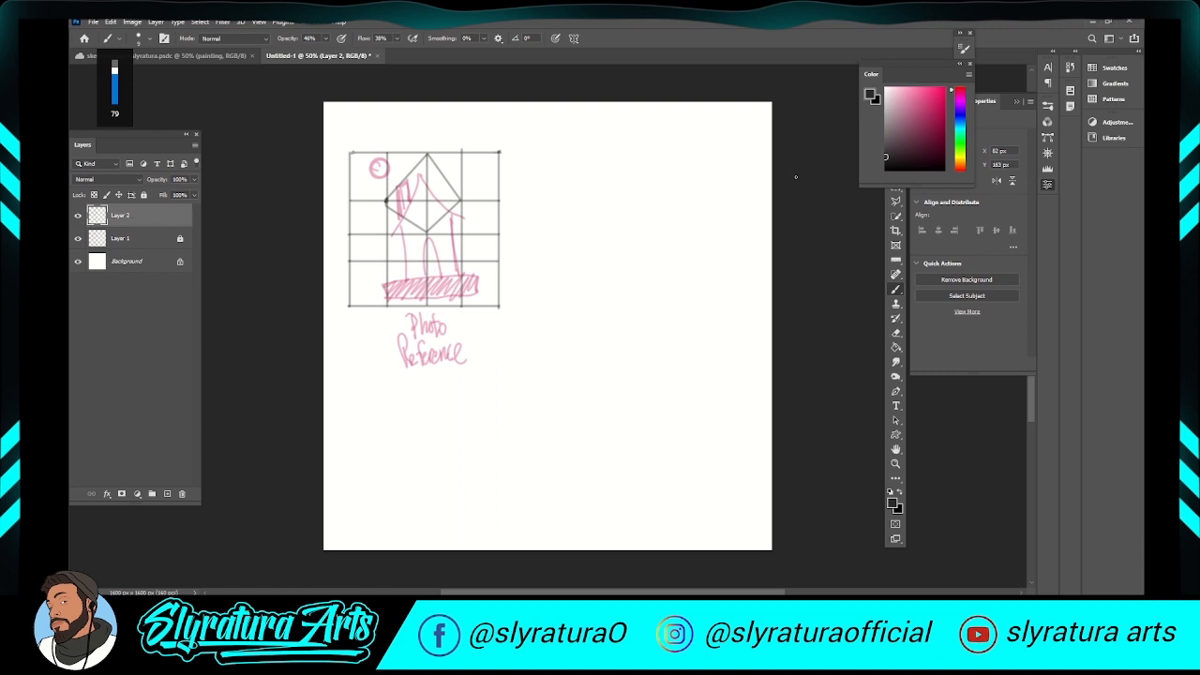
Duplicate the grid into the empty canvas area beside the sketch and lock both grid layers.
{"action": "left_click", "coordinate": [895, 173]}
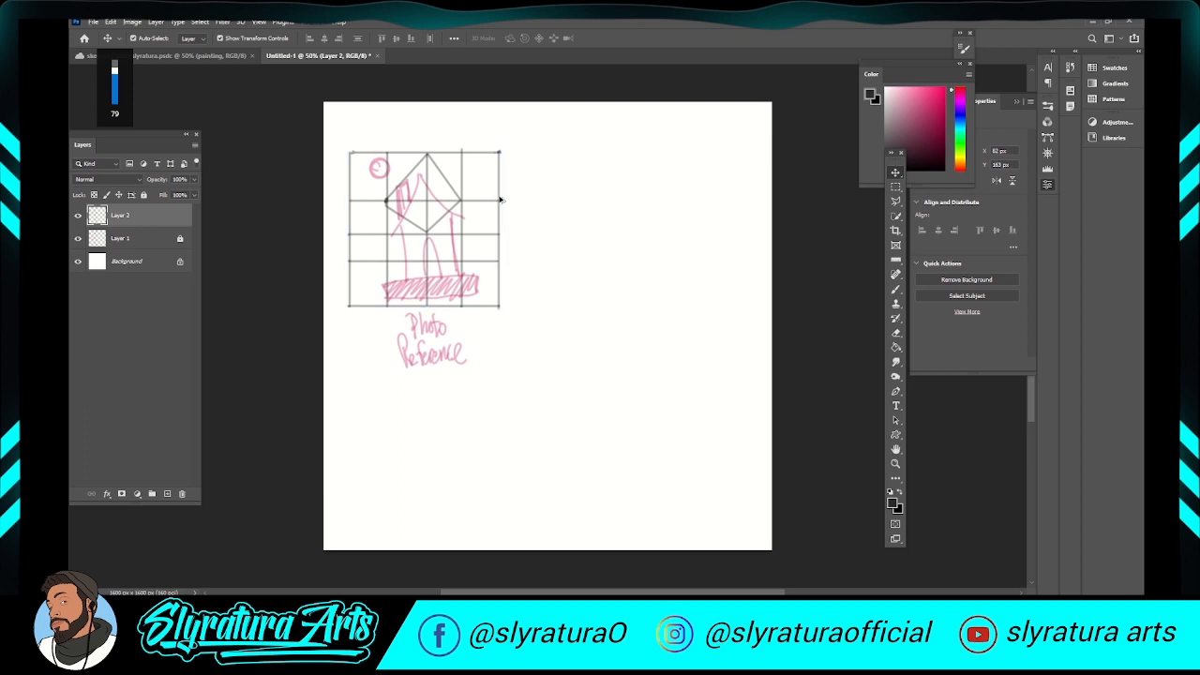
{"action": "left_click_drag", "start_coordinate": [499, 200], "coordinate": [706, 202]}
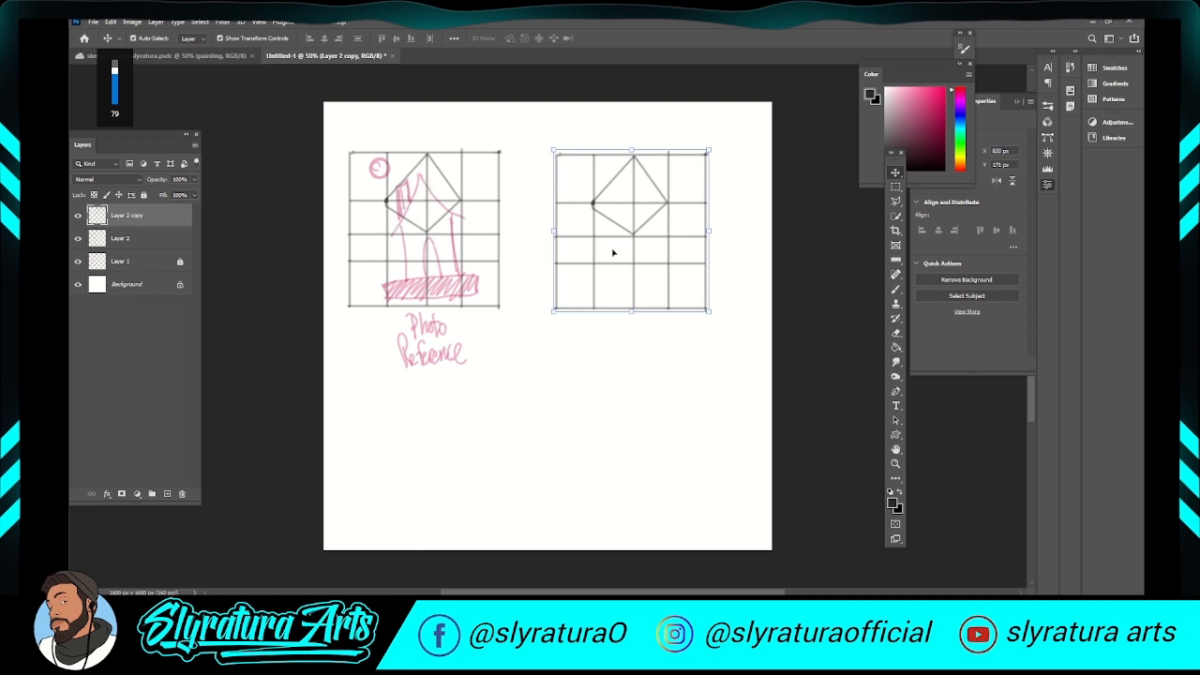
{"action": "left_click", "coordinate": [144, 195]}
{"action": "left_click", "coordinate": [156, 240]}
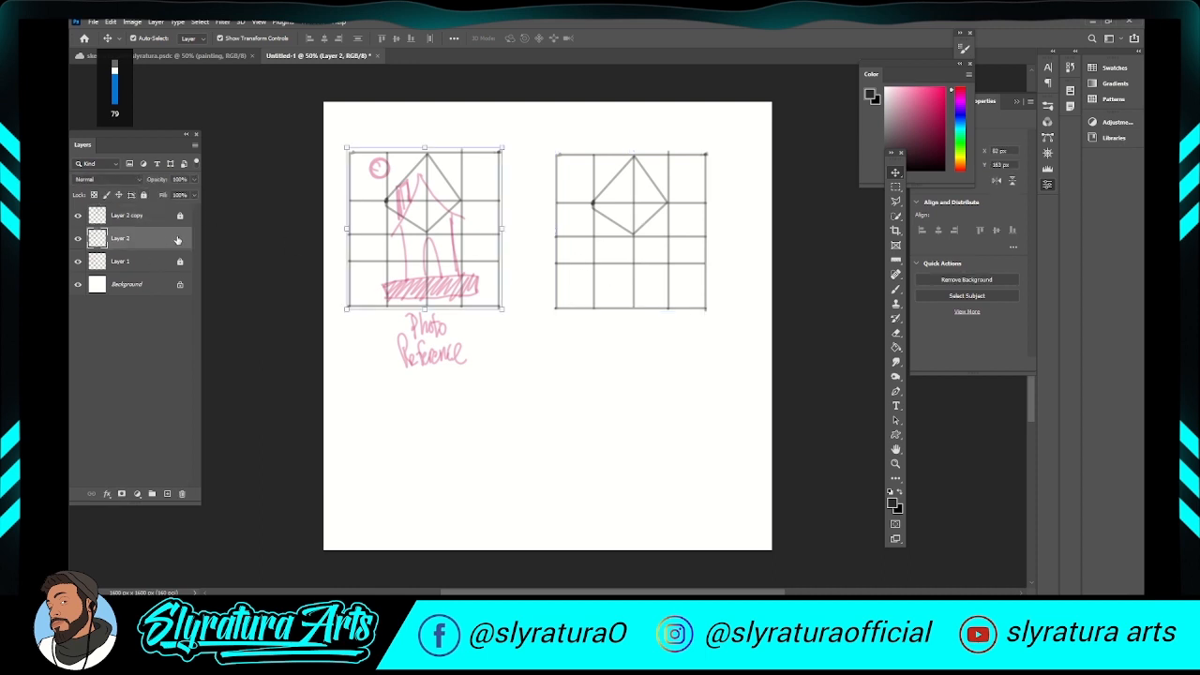
{"action": "left_click", "coordinate": [143, 195]}
Add a new layer directly above the Background and ready the Brush tool with a green colour.
{"action": "left_click", "coordinate": [148, 266]}
{"action": "left_click", "coordinate": [148, 285]}
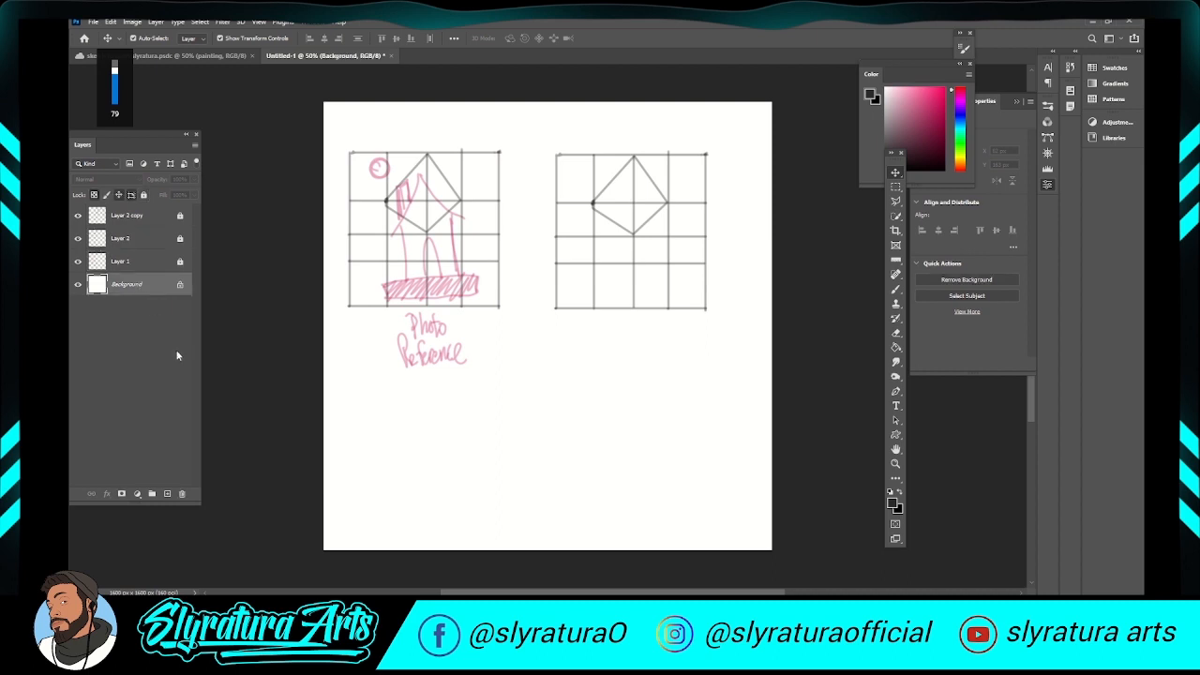
{"action": "left_click", "coordinate": [167, 494]}
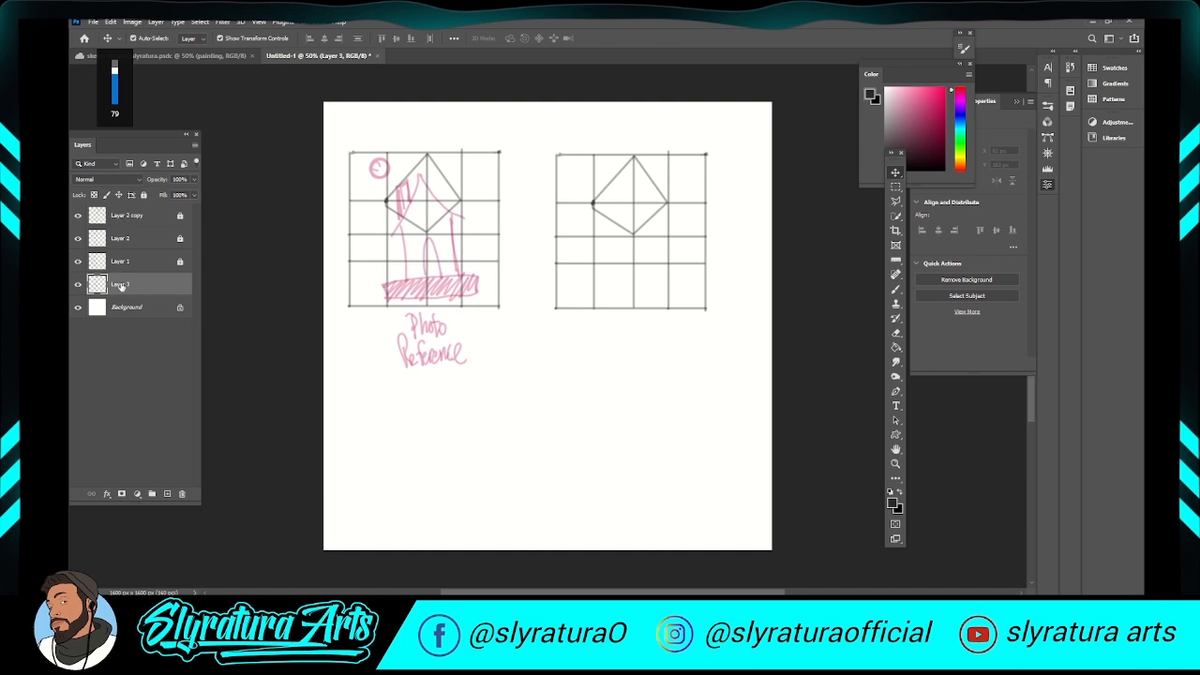
{"action": "mouse_move", "coordinate": [952, 137]}
{"action": "left_mouse_down"}
{"action": "mouse_move", "coordinate": [952, 151]}
{"action": "mouse_move", "coordinate": [952, 131]}
{"action": "left_mouse_up"}
{"action": "left_click", "coordinate": [935, 98]}
{"action": "left_click", "coordinate": [937, 119]}
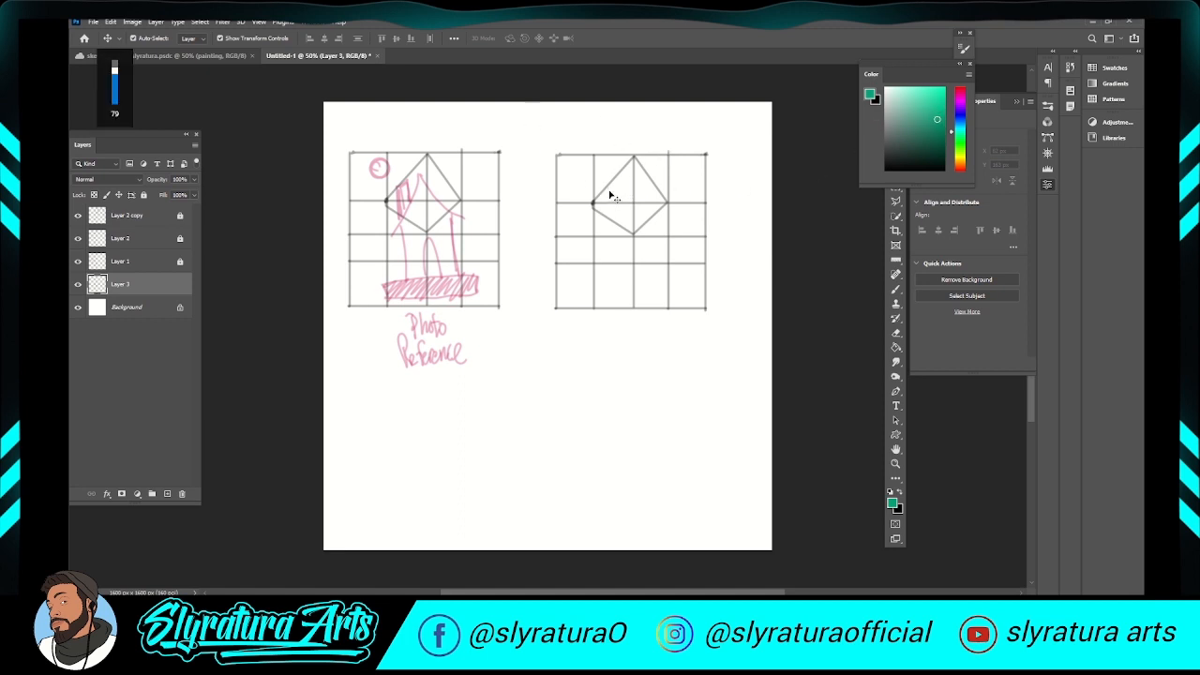
{"action": "key", "text": "b"}
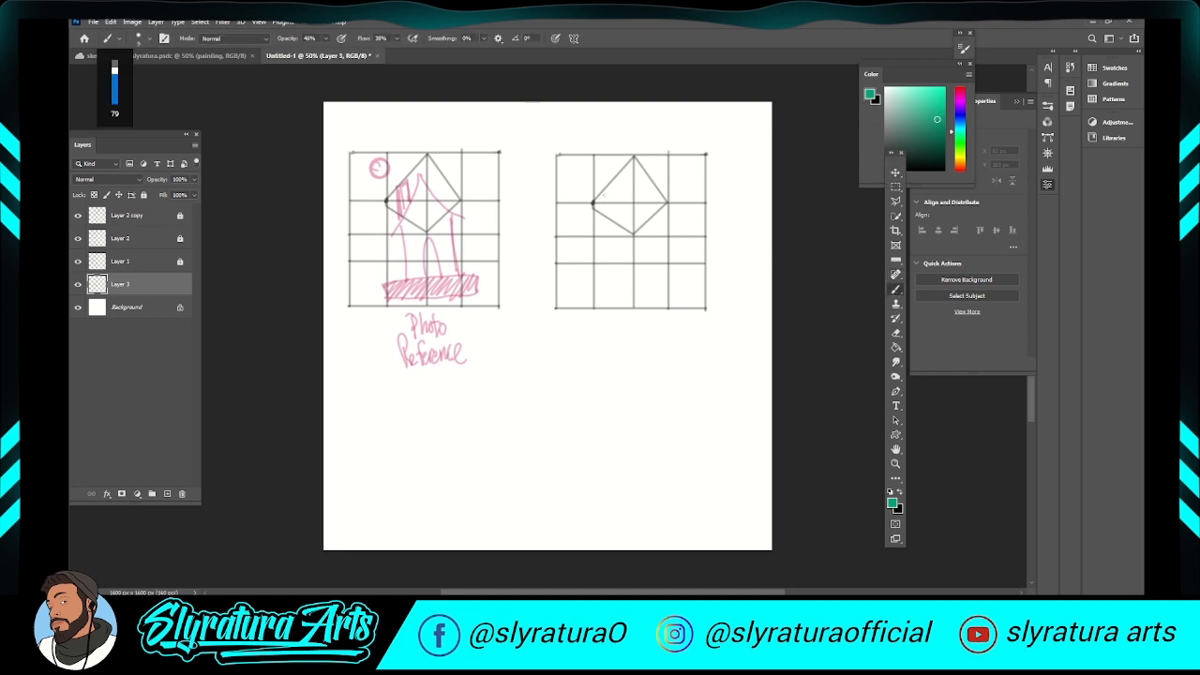
Sketch the chimney and roof peak in green inside the copied grid, erasing part of the roof's right slope.
{"action": "mouse_move", "coordinate": [606, 192]}
{"action": "left_mouse_down"}
{"action": "mouse_move", "coordinate": [611, 223]}
{"action": "mouse_move", "coordinate": [618, 180]}
{"action": "mouse_move", "coordinate": [621, 199]}
{"action": "left_mouse_up"}
{"action": "mouse_move", "coordinate": [622, 198]}
{"action": "left_mouse_down"}
{"action": "mouse_move", "coordinate": [629, 171]}
{"action": "mouse_move", "coordinate": [657, 214]}
{"action": "left_mouse_up"}
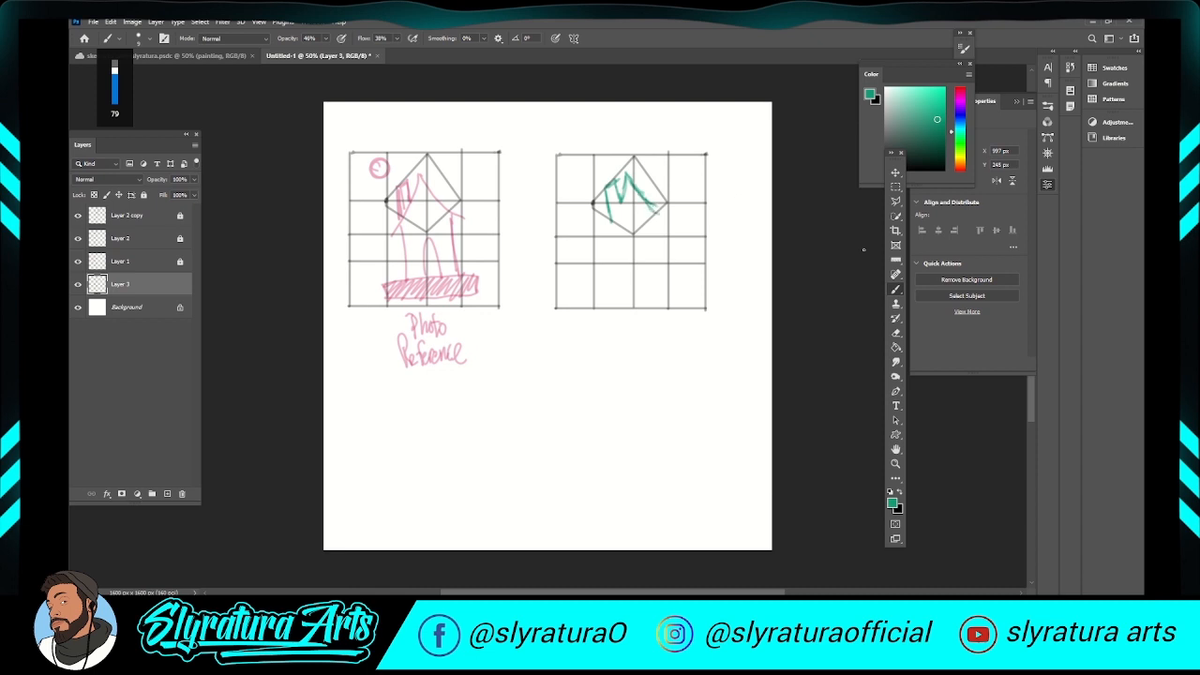
{"action": "left_click", "coordinate": [897, 332]}
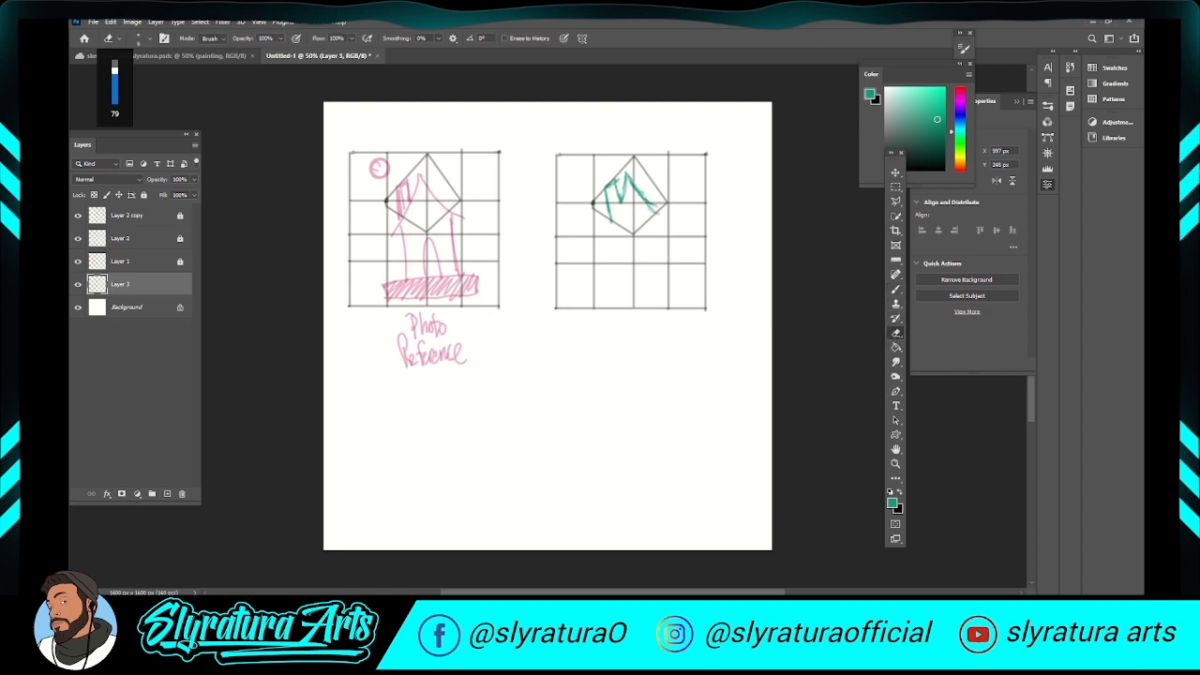
{"action": "left_click_drag", "start_coordinate": [641, 187], "coordinate": [656, 208]}
{"action": "left_click", "coordinate": [896, 289]}
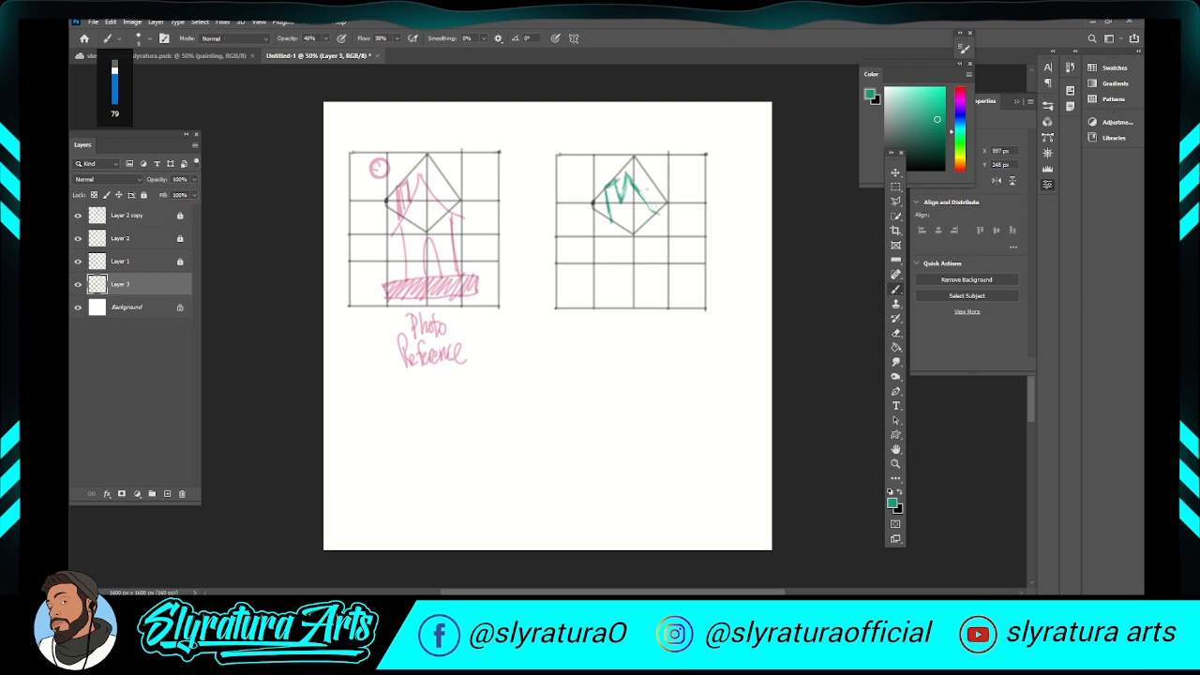
Finish the green house copy in the grid with the right roof slope, walls, base, arched door and sun.
{"action": "mouse_move", "coordinate": [639, 195]}
{"action": "left_mouse_down"}
{"action": "mouse_move", "coordinate": [677, 222]}
{"action": "mouse_move", "coordinate": [661, 225]}
{"action": "mouse_move", "coordinate": [665, 281]}
{"action": "mouse_move", "coordinate": [683, 274]}
{"action": "mouse_move", "coordinate": [589, 290]}
{"action": "mouse_move", "coordinate": [600, 302]}
{"action": "mouse_move", "coordinate": [675, 299]}
{"action": "left_mouse_up"}
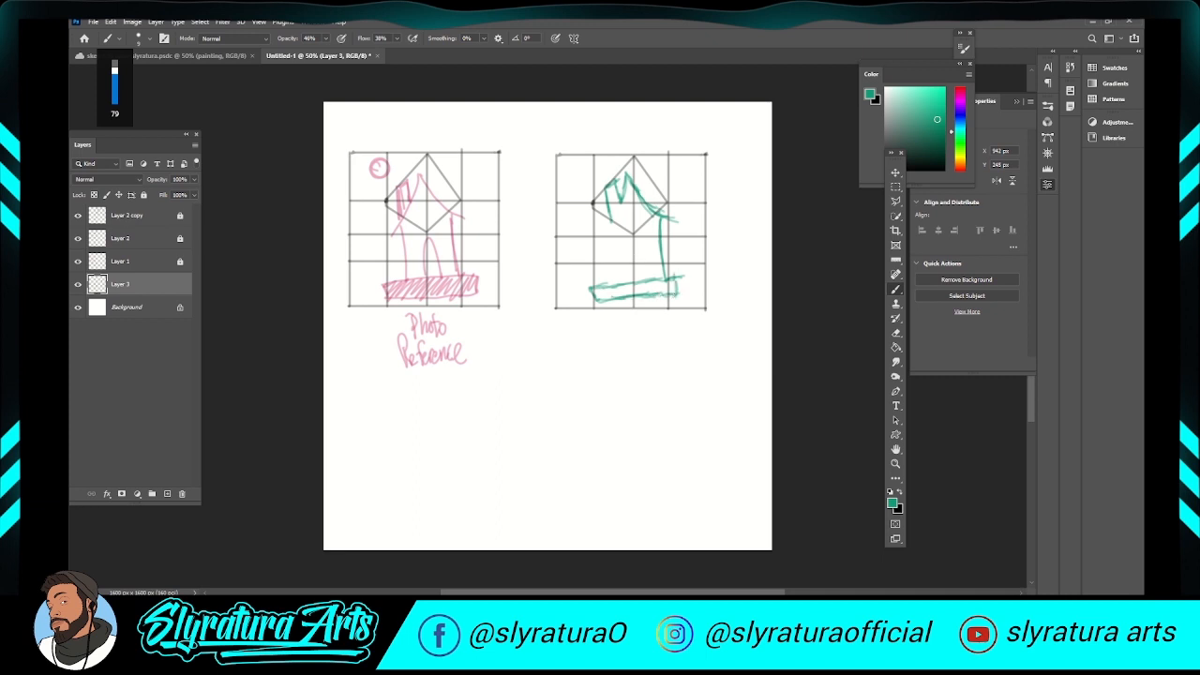
{"action": "mouse_move", "coordinate": [620, 211]}
{"action": "left_mouse_down"}
{"action": "mouse_move", "coordinate": [597, 241]}
{"action": "mouse_move", "coordinate": [613, 255]}
{"action": "mouse_move", "coordinate": [594, 246]}
{"action": "mouse_move", "coordinate": [611, 237]}
{"action": "mouse_move", "coordinate": [629, 281]}
{"action": "left_mouse_up"}
{"action": "mouse_move", "coordinate": [634, 236]}
{"action": "left_mouse_down"}
{"action": "mouse_move", "coordinate": [629, 266]}
{"action": "mouse_move", "coordinate": [647, 281]}
{"action": "left_mouse_up"}
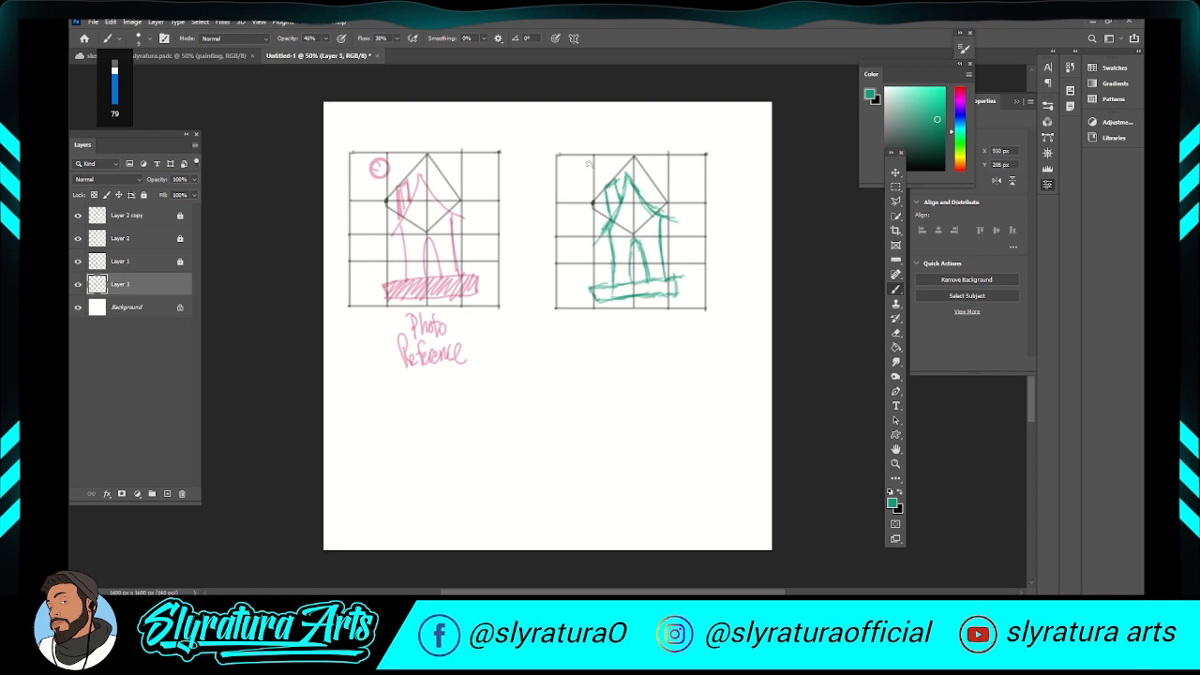
{"action": "mouse_move", "coordinate": [586, 165]}
{"action": "left_mouse_down"}
{"action": "mouse_move", "coordinate": [575, 172]}
{"action": "mouse_move", "coordinate": [588, 166]}
{"action": "mouse_move", "coordinate": [590, 179]}
{"action": "mouse_move", "coordinate": [593, 164]}
{"action": "mouse_move", "coordinate": [579, 180]}
{"action": "left_mouse_up"}
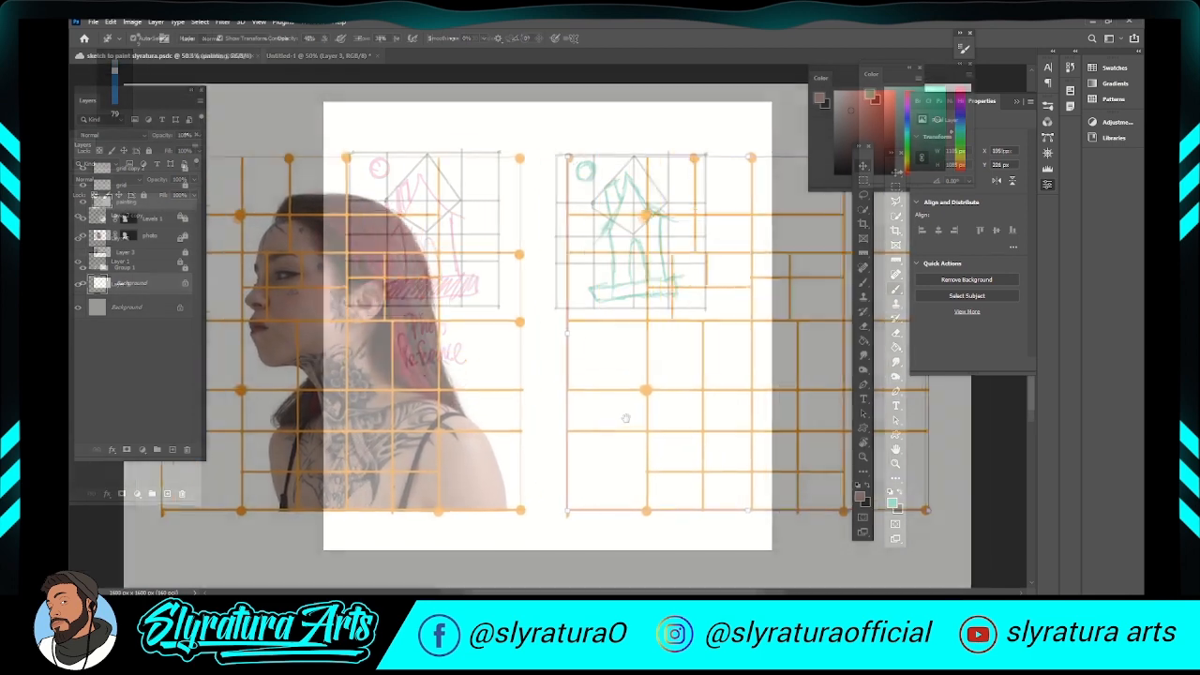
Open a second window of sketch to paint slyratura.psdc, tile both vertically, and frame the portrait in one and the blank grid in the other.
{"action": "mouse_move", "coordinate": [329, 34]}
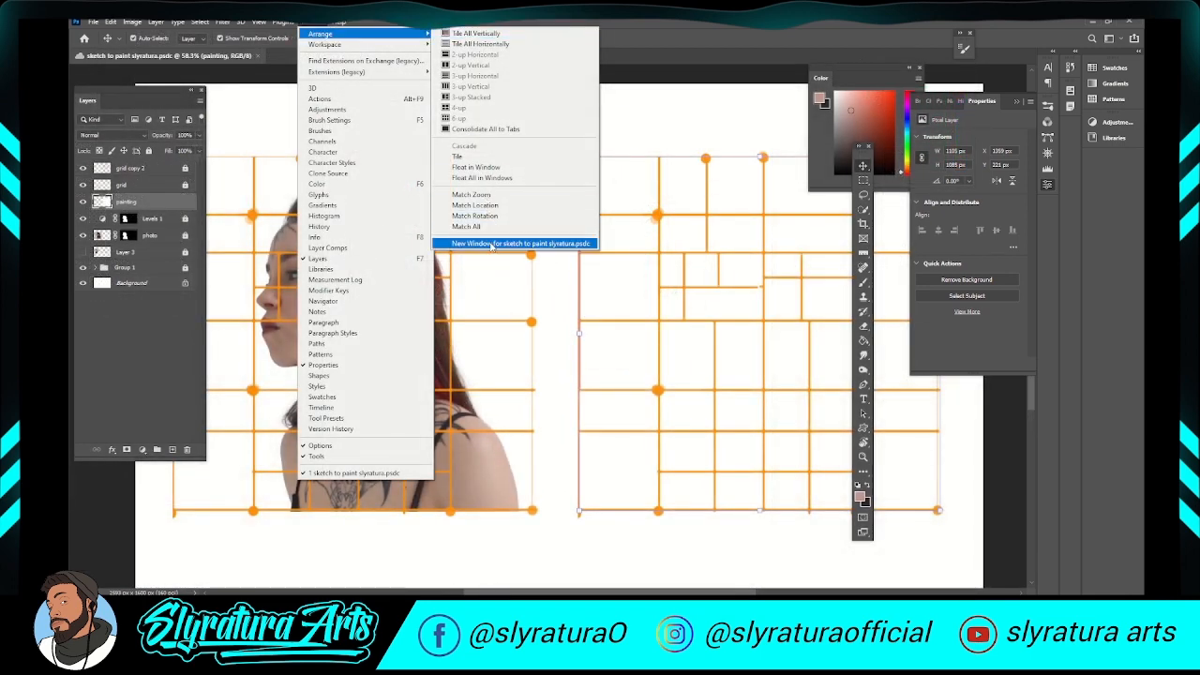
{"action": "left_click", "coordinate": [491, 243]}
{"action": "left_click", "coordinate": [311, 21]}
{"action": "mouse_move", "coordinate": [487, 35]}
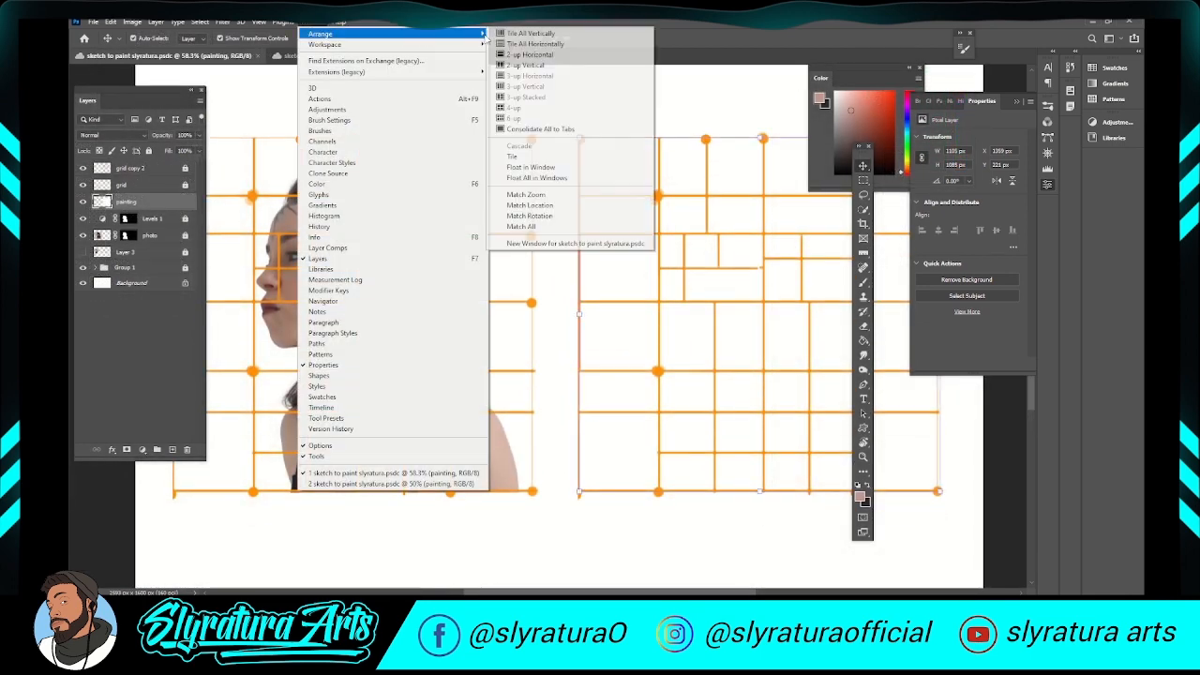
{"action": "left_click", "coordinate": [536, 34]}
{"action": "left_click_drag", "start_coordinate": [379, 294], "coordinate": [440, 291]}
{"action": "left_click_drag", "start_coordinate": [840, 278], "coordinate": [695, 249]}
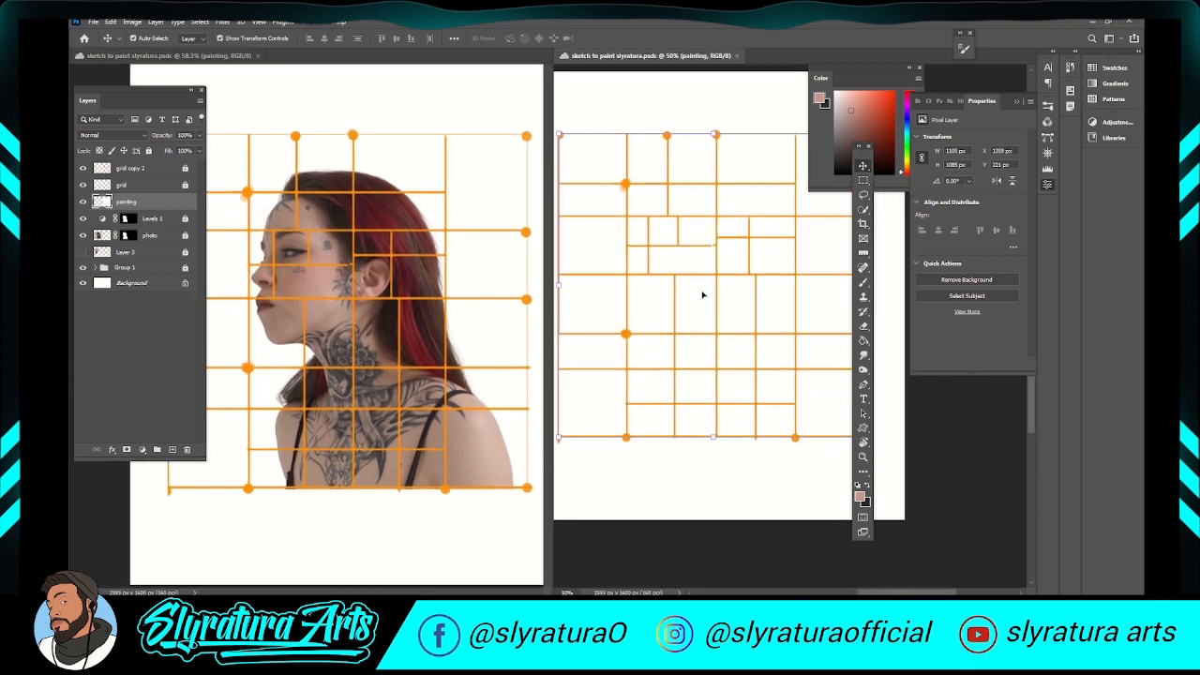
{"action": "left_click", "coordinate": [420, 276]}
{"action": "scroll", "coordinate": [421, 277], "scroll_direction": "down", "scroll_amount": 2}
{"action": "left_click_drag", "start_coordinate": [422, 276], "coordinate": [436, 247]}
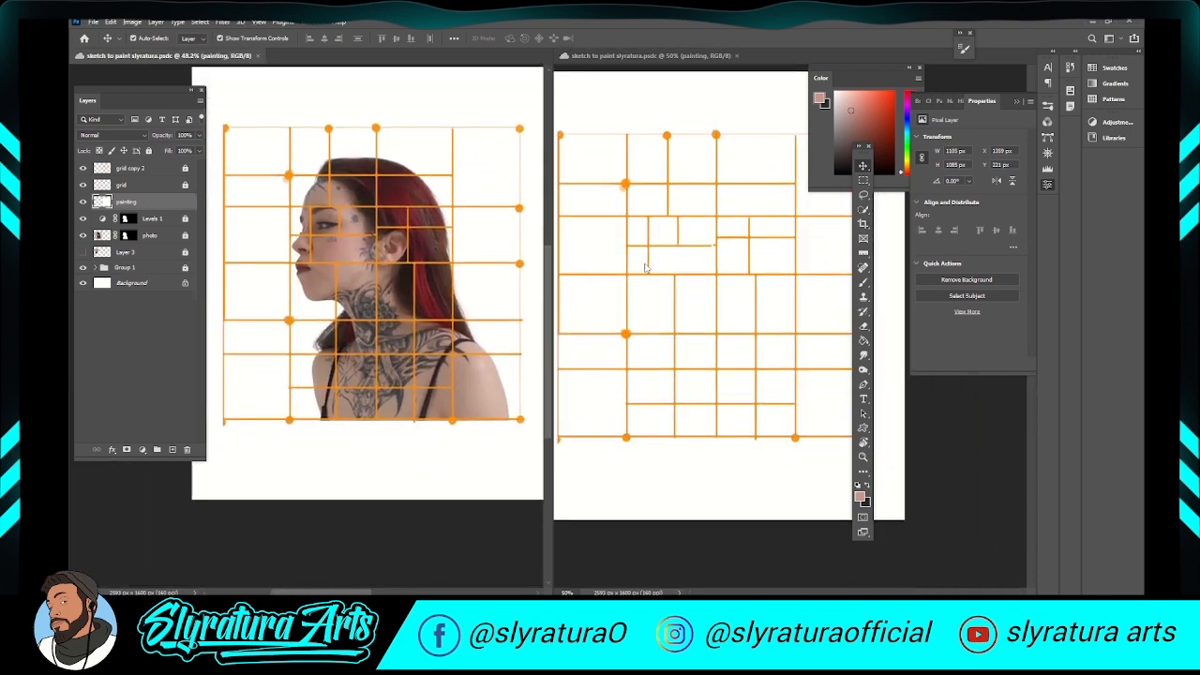
Paint the profile edge from forehead to lips in the blank grid, using the Soft Round Pressure Opacity brush and pinkish skin tones.
{"action": "left_click", "coordinate": [863, 281]}
{"action": "right_click", "coordinate": [849, 282]}
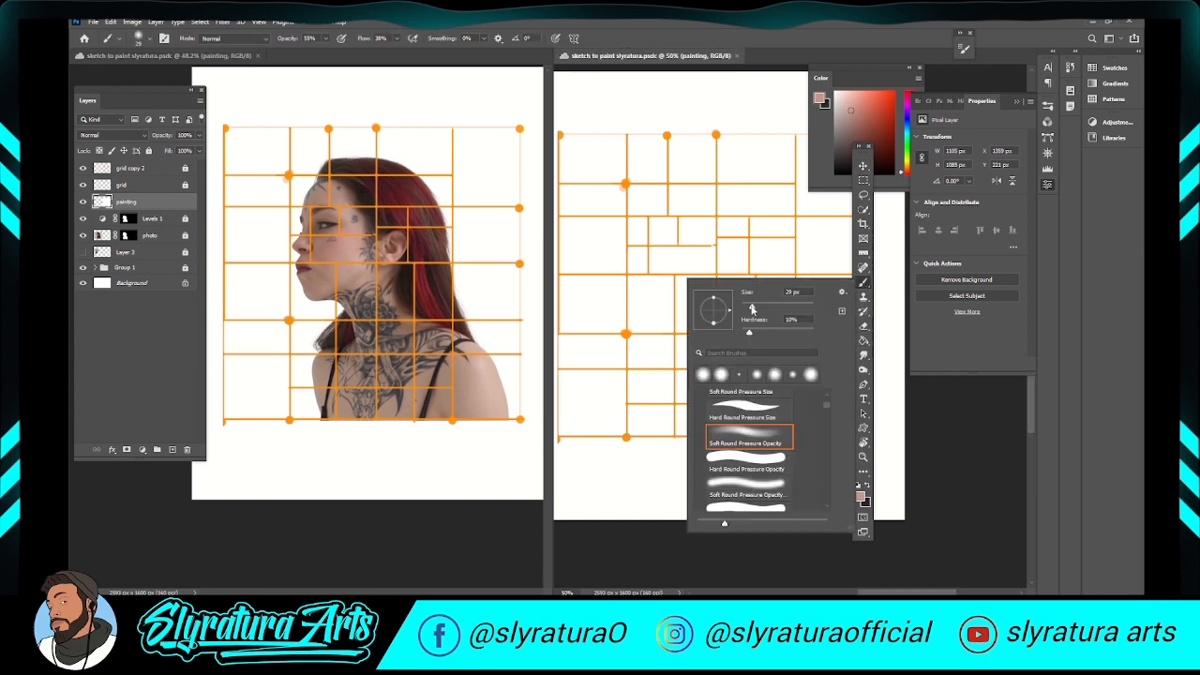
{"action": "left_click_drag", "start_coordinate": [752, 310], "coordinate": [749, 309]}
{"action": "mouse_move", "coordinate": [646, 216]}
{"action": "left_mouse_down"}
{"action": "mouse_move", "coordinate": [664, 199]}
{"action": "mouse_move", "coordinate": [649, 202]}
{"action": "mouse_move", "coordinate": [641, 257]}
{"action": "mouse_move", "coordinate": [637, 242]}
{"action": "mouse_move", "coordinate": [643, 272]}
{"action": "mouse_move", "coordinate": [645, 257]}
{"action": "left_mouse_up"}
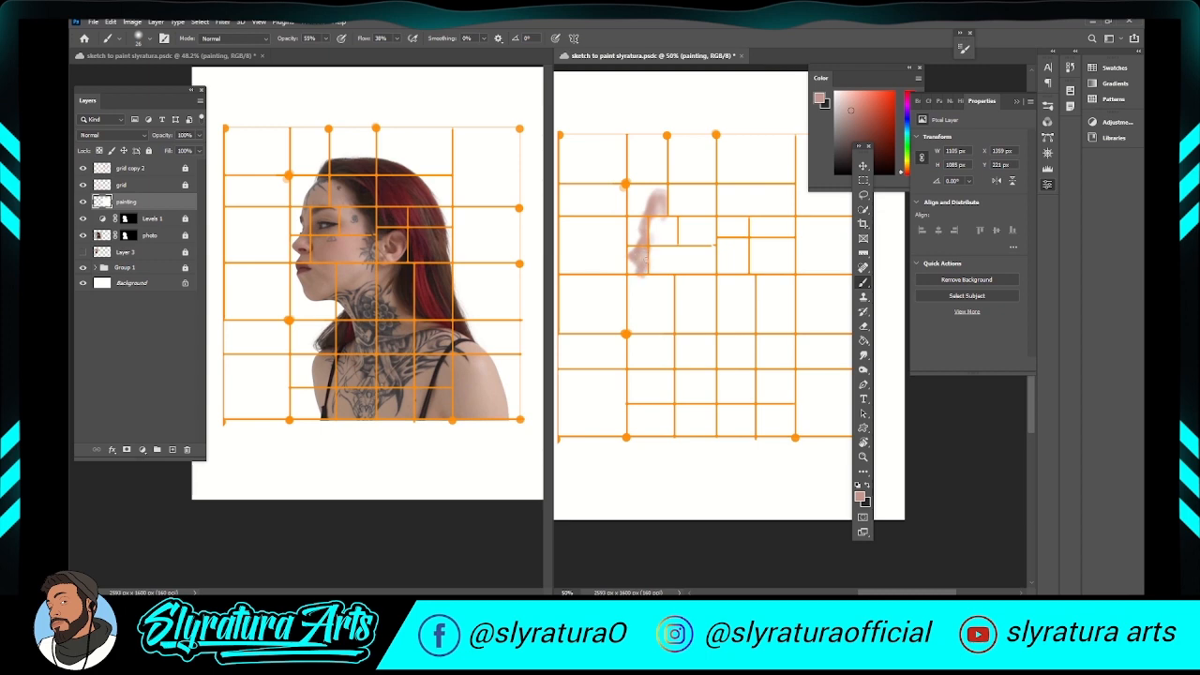
{"action": "left_click", "coordinate": [632, 235], "text": "alt"}
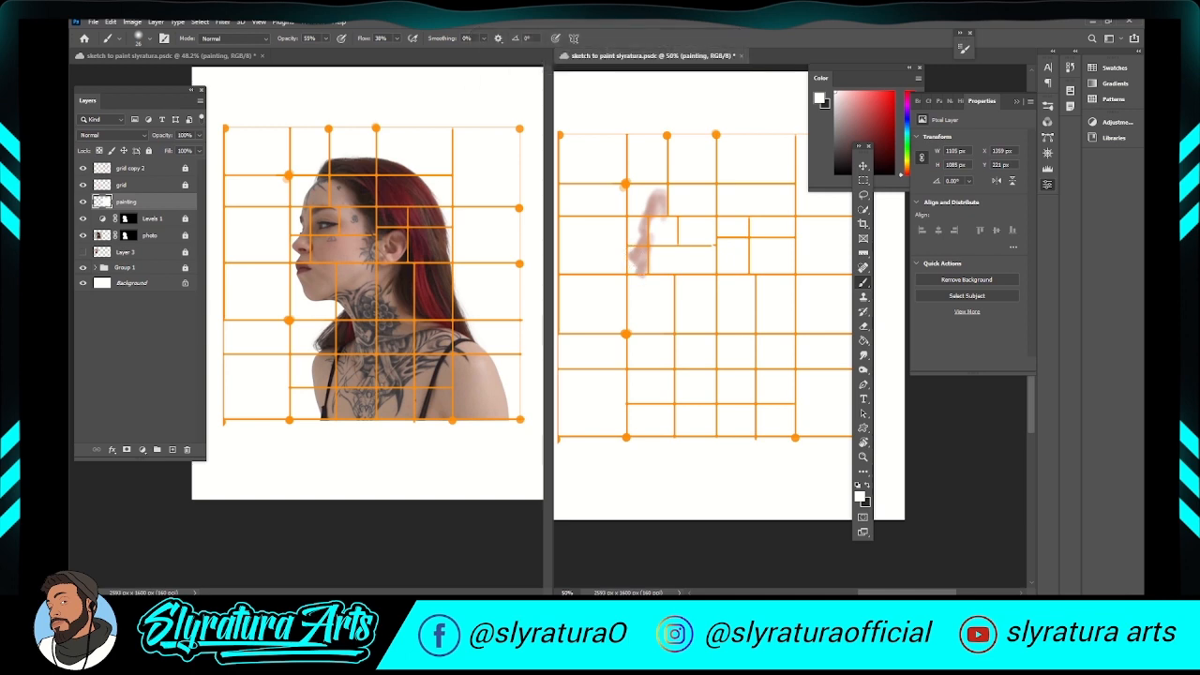
{"action": "left_click", "coordinate": [643, 266], "text": "alt"}
{"action": "left_click_drag", "start_coordinate": [638, 275], "coordinate": [639, 280]}
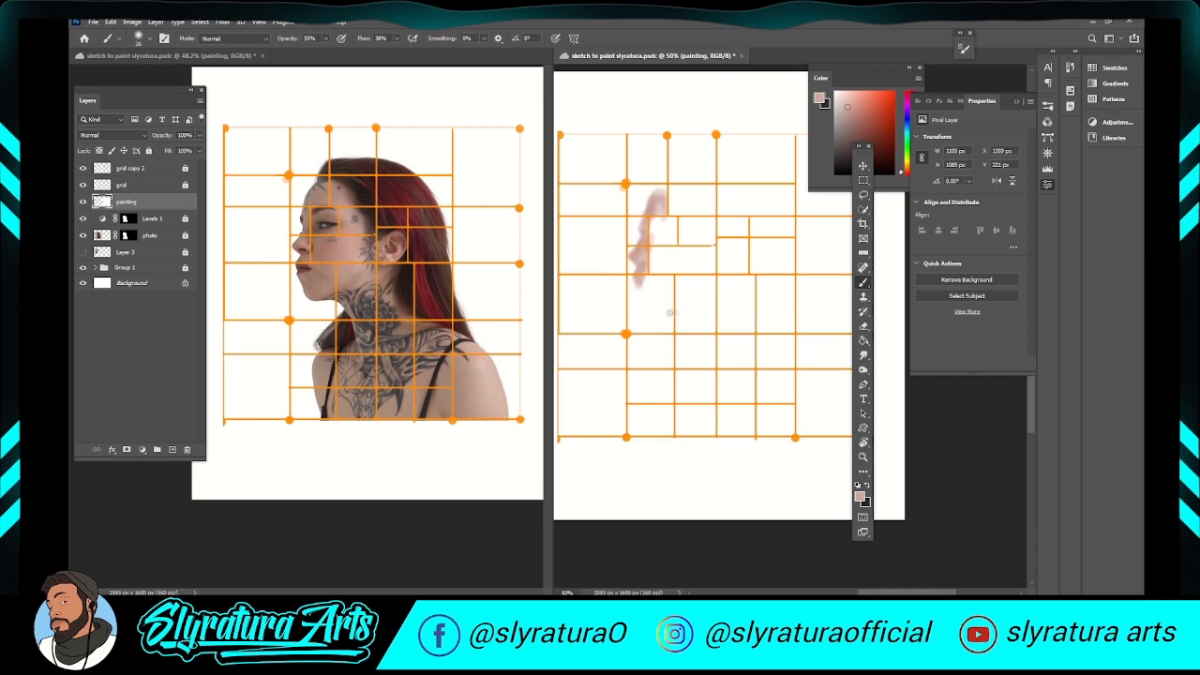
Block in the jaw, cheek, ear and neck with the light skin tone, following the grid cells of the reference.
{"action": "mouse_move", "coordinate": [671, 313]}
{"action": "left_mouse_down"}
{"action": "mouse_move", "coordinate": [648, 282]}
{"action": "mouse_move", "coordinate": [675, 310]}
{"action": "mouse_move", "coordinate": [668, 234]}
{"action": "mouse_move", "coordinate": [657, 258]}
{"action": "mouse_move", "coordinate": [655, 245]}
{"action": "mouse_move", "coordinate": [669, 208]}
{"action": "mouse_move", "coordinate": [688, 268]}
{"action": "mouse_move", "coordinate": [696, 230]}
{"action": "mouse_move", "coordinate": [702, 273]}
{"action": "mouse_move", "coordinate": [732, 248]}
{"action": "mouse_move", "coordinate": [726, 271]}
{"action": "left_mouse_up"}
{"action": "mouse_move", "coordinate": [678, 311]}
{"action": "left_mouse_down"}
{"action": "mouse_move", "coordinate": [701, 361]}
{"action": "mouse_move", "coordinate": [705, 300]}
{"action": "mouse_move", "coordinate": [726, 328]}
{"action": "mouse_move", "coordinate": [731, 283]}
{"action": "mouse_move", "coordinate": [733, 322]}
{"action": "left_mouse_up"}
{"action": "mouse_move", "coordinate": [720, 262]}
{"action": "left_mouse_down"}
{"action": "mouse_move", "coordinate": [742, 281]}
{"action": "mouse_move", "coordinate": [740, 349]}
{"action": "left_mouse_up"}
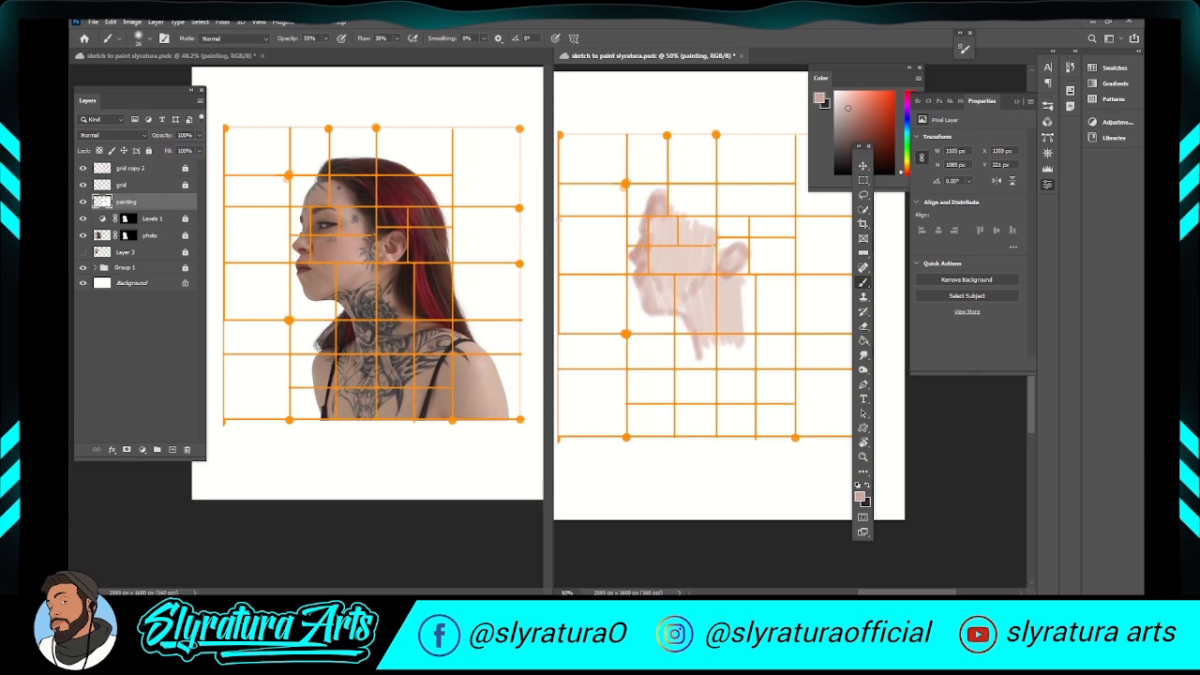
Sample dark brown from the reference hair and outline the hairline, crown and back of the hair in the grid.
{"action": "left_click", "coordinate": [363, 191], "text": "alt"}
{"action": "left_click", "coordinate": [354, 198], "text": "alt"}
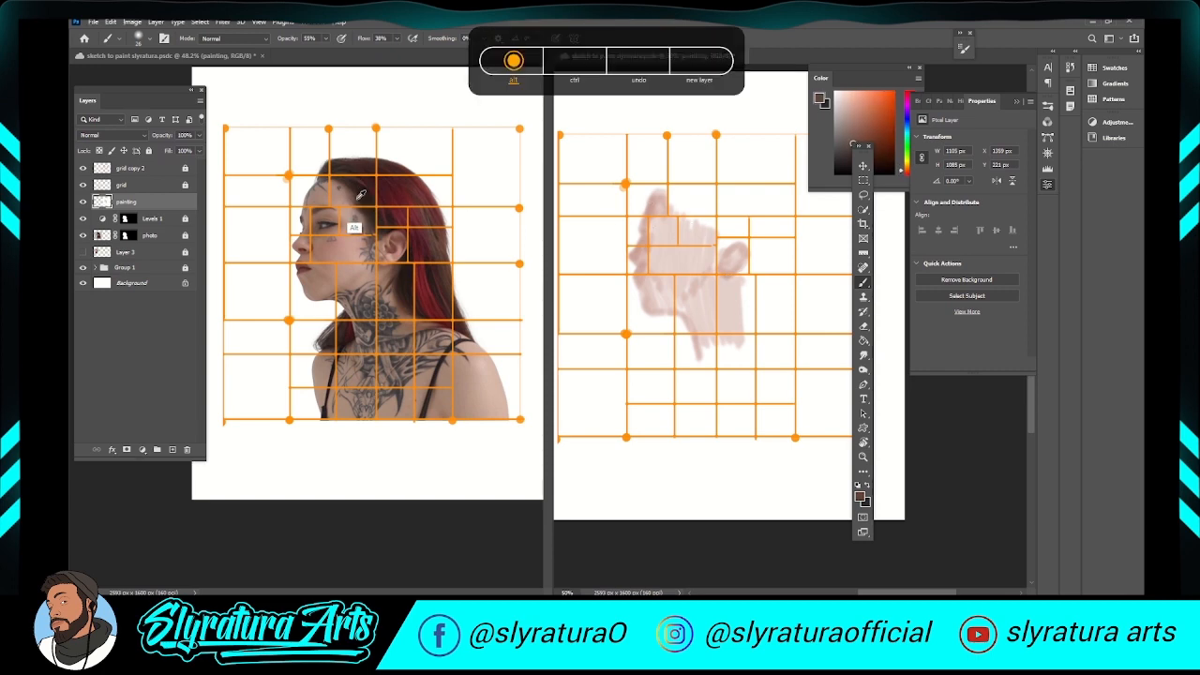
{"action": "mouse_move", "coordinate": [661, 188]}
{"action": "left_mouse_down"}
{"action": "mouse_move", "coordinate": [673, 173]}
{"action": "mouse_move", "coordinate": [750, 180]}
{"action": "mouse_move", "coordinate": [786, 233]}
{"action": "mouse_move", "coordinate": [802, 341]}
{"action": "mouse_move", "coordinate": [769, 208]}
{"action": "mouse_move", "coordinate": [684, 174]}
{"action": "mouse_move", "coordinate": [722, 177]}
{"action": "mouse_move", "coordinate": [658, 178]}
{"action": "mouse_move", "coordinate": [752, 199]}
{"action": "mouse_move", "coordinate": [699, 188]}
{"action": "mouse_move", "coordinate": [723, 180]}
{"action": "mouse_move", "coordinate": [765, 248]}
{"action": "left_mouse_up"}
Fill the hair mass from the crown to behind the neck with sampled dark red, using a larger soft brush.
{"action": "left_click", "coordinate": [409, 216], "text": "alt"}
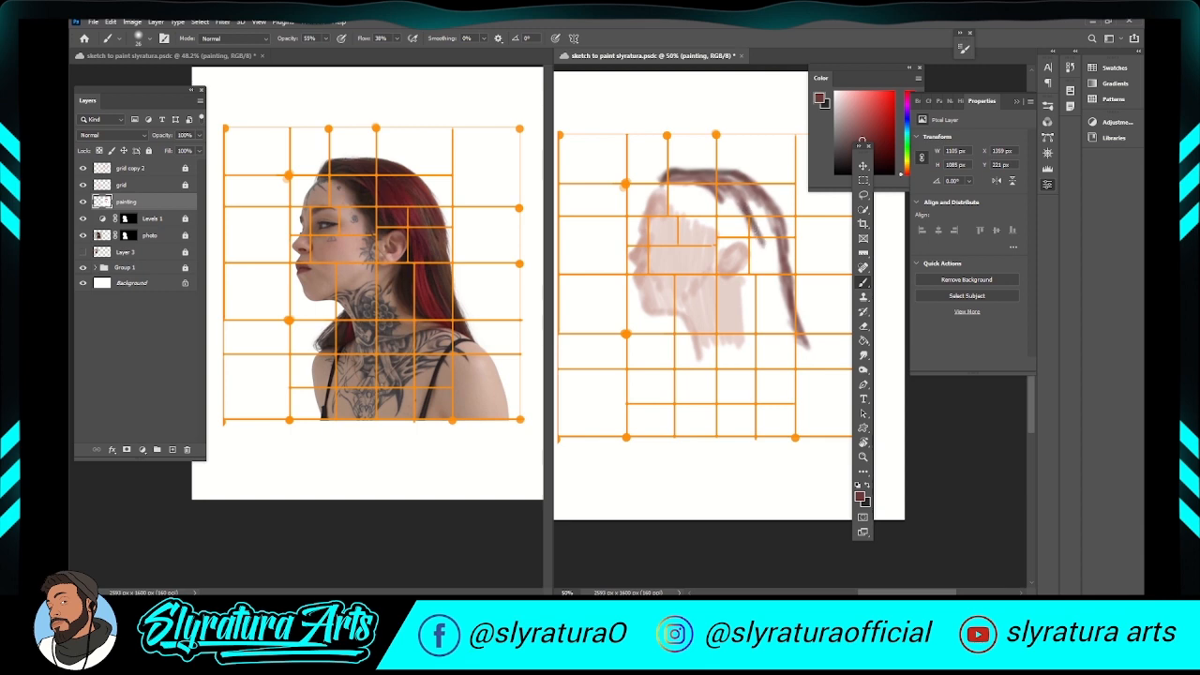
{"action": "right_click", "coordinate": [760, 240]}
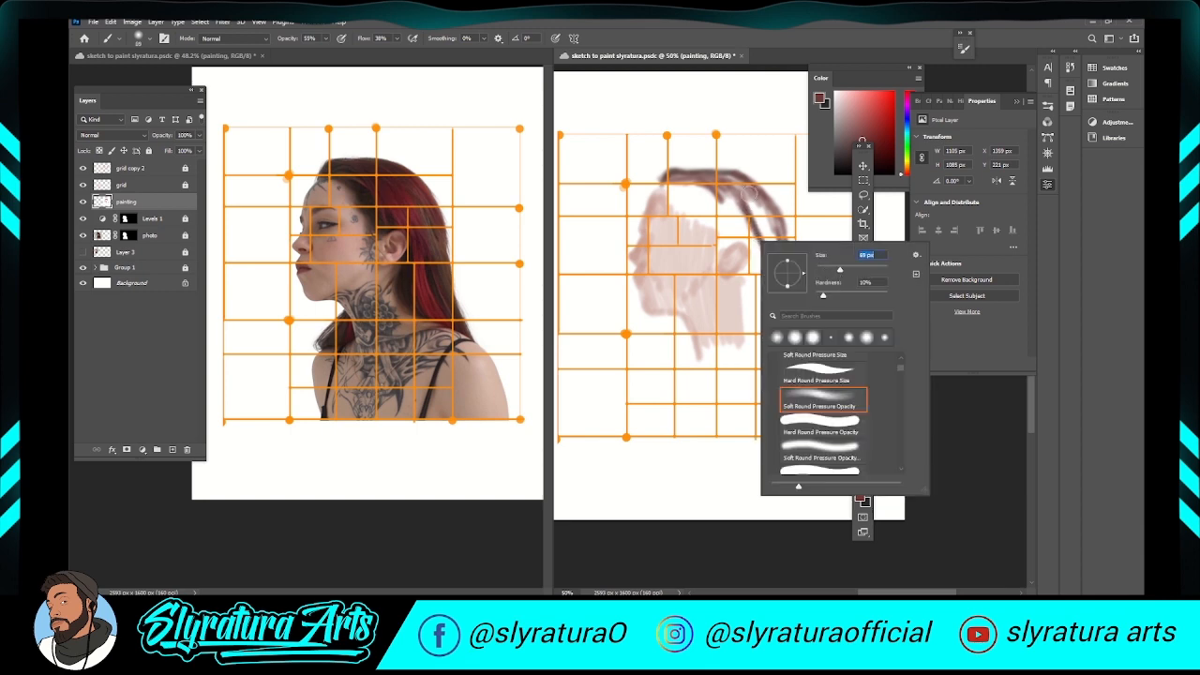
{"action": "mouse_move", "coordinate": [749, 193]}
{"action": "left_mouse_down"}
{"action": "mouse_move", "coordinate": [777, 301]}
{"action": "mouse_move", "coordinate": [761, 245]}
{"action": "mouse_move", "coordinate": [770, 309]}
{"action": "mouse_move", "coordinate": [769, 261]}
{"action": "mouse_move", "coordinate": [763, 306]}
{"action": "mouse_move", "coordinate": [748, 289]}
{"action": "mouse_move", "coordinate": [761, 303]}
{"action": "mouse_move", "coordinate": [782, 286]}
{"action": "mouse_move", "coordinate": [753, 294]}
{"action": "mouse_move", "coordinate": [767, 313]}
{"action": "mouse_move", "coordinate": [769, 251]}
{"action": "mouse_move", "coordinate": [761, 312]}
{"action": "mouse_move", "coordinate": [783, 324]}
{"action": "mouse_move", "coordinate": [759, 206]}
{"action": "mouse_move", "coordinate": [720, 210]}
{"action": "mouse_move", "coordinate": [678, 187]}
{"action": "mouse_move", "coordinate": [730, 210]}
{"action": "mouse_move", "coordinate": [717, 206]}
{"action": "mouse_move", "coordinate": [717, 223]}
{"action": "mouse_move", "coordinate": [697, 183]}
{"action": "mouse_move", "coordinate": [727, 183]}
{"action": "mouse_move", "coordinate": [765, 265]}
{"action": "left_mouse_up"}
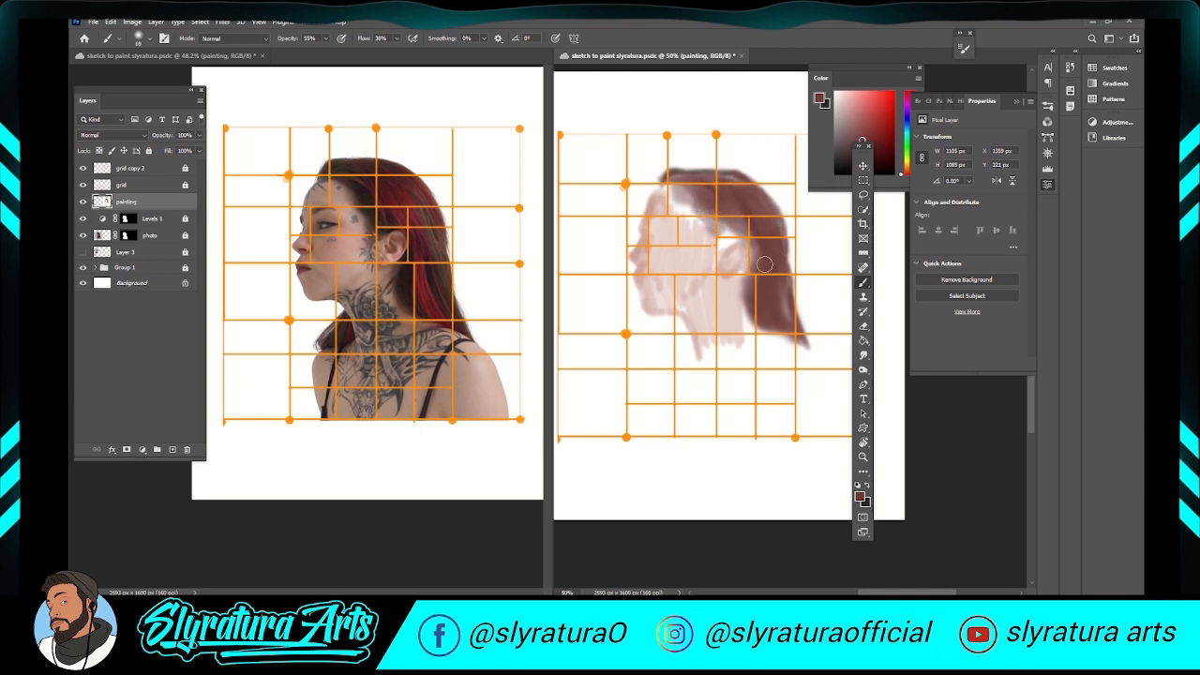
{"action": "left_click_drag", "start_coordinate": [718, 213], "coordinate": [718, 236]}
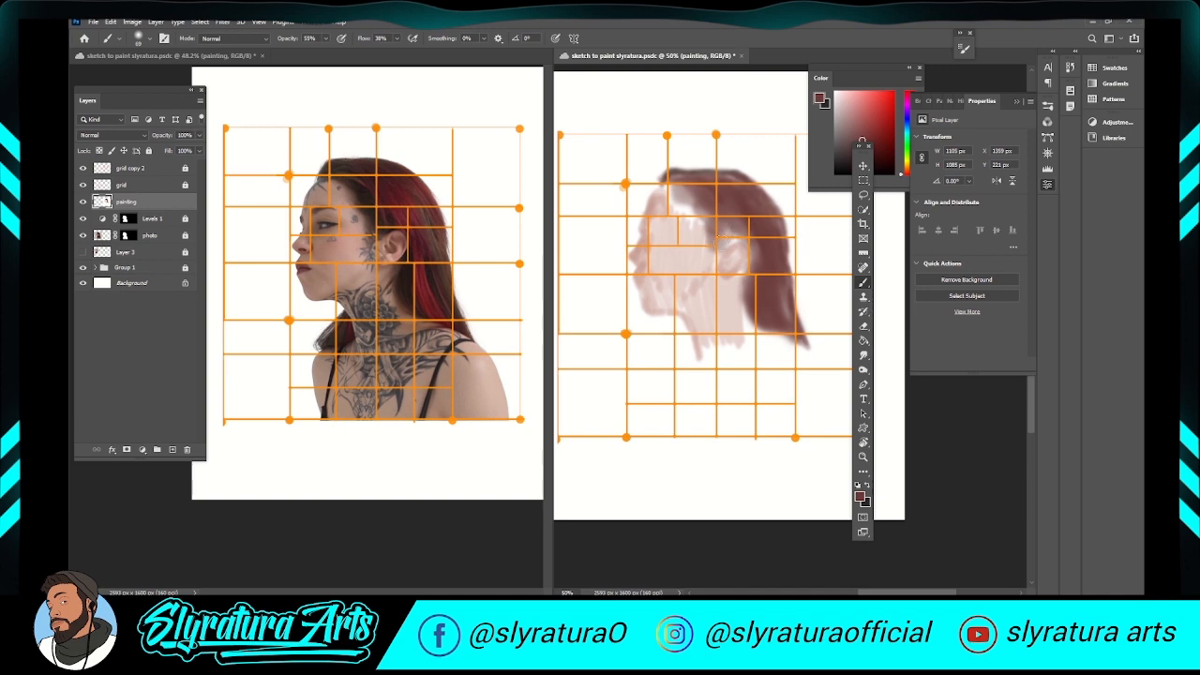
Draw the eyebrow, eye and lips with a small soft brush in a darker reddish skin tone.
{"action": "left_click", "coordinate": [663, 235], "text": "alt"}
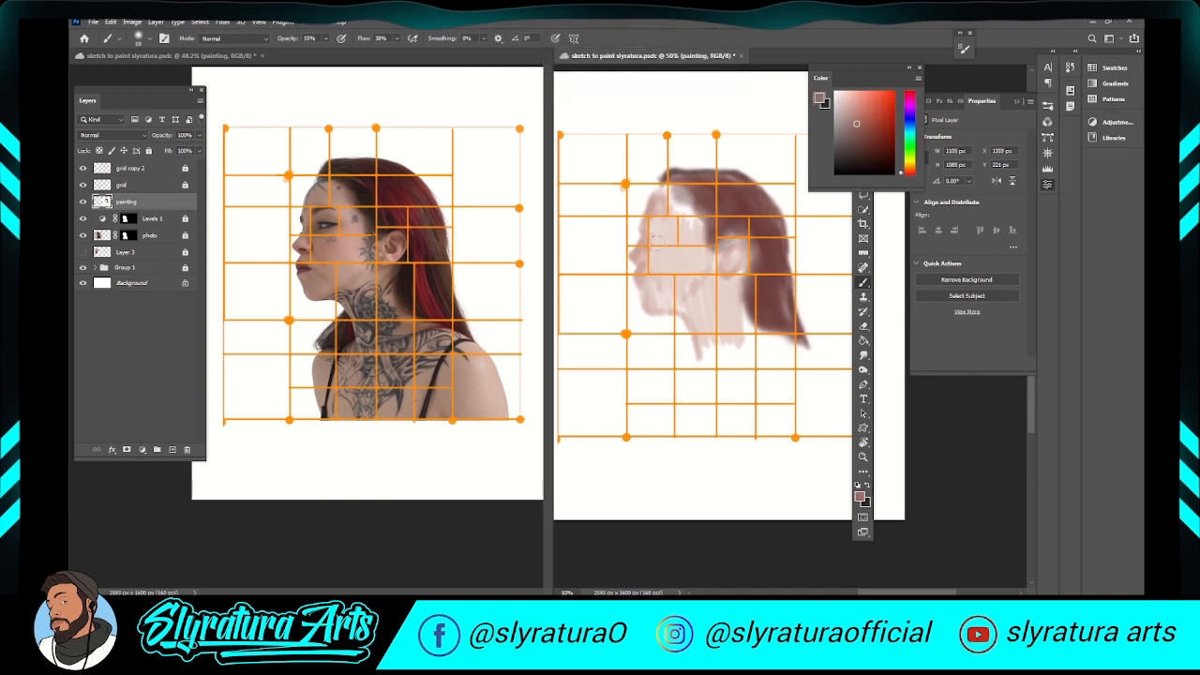
{"action": "right_click", "coordinate": [658, 241]}
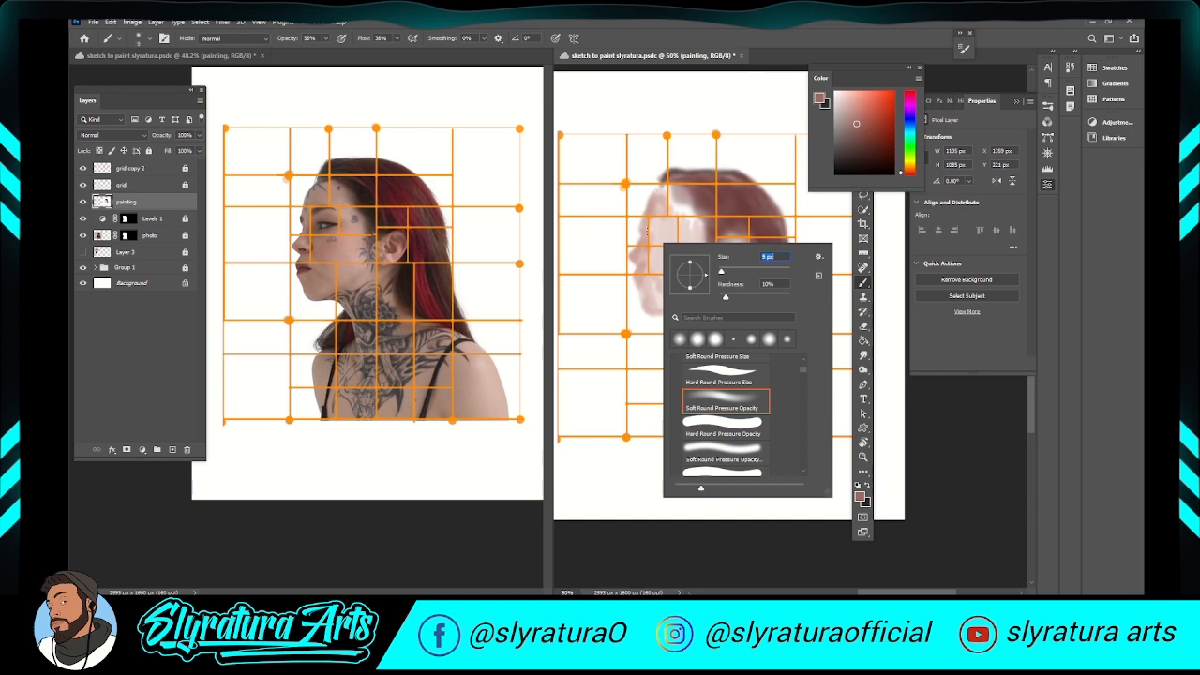
{"action": "left_click", "coordinate": [640, 228]}
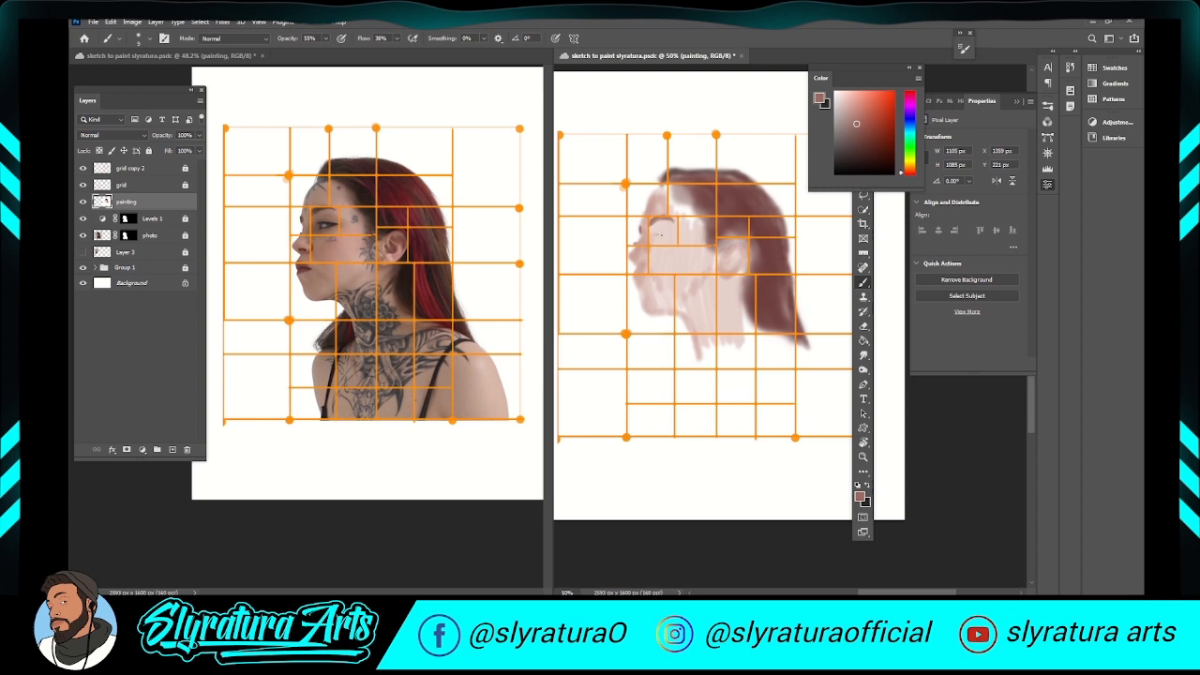
{"action": "left_click_drag", "start_coordinate": [657, 235], "coordinate": [668, 236]}
{"action": "left_click_drag", "start_coordinate": [657, 236], "coordinate": [671, 236]}
Shade the area below the lips, the chin and the ear with light and darker skin tones sampled from the painting.
{"action": "left_click", "coordinate": [637, 289], "text": "alt"}
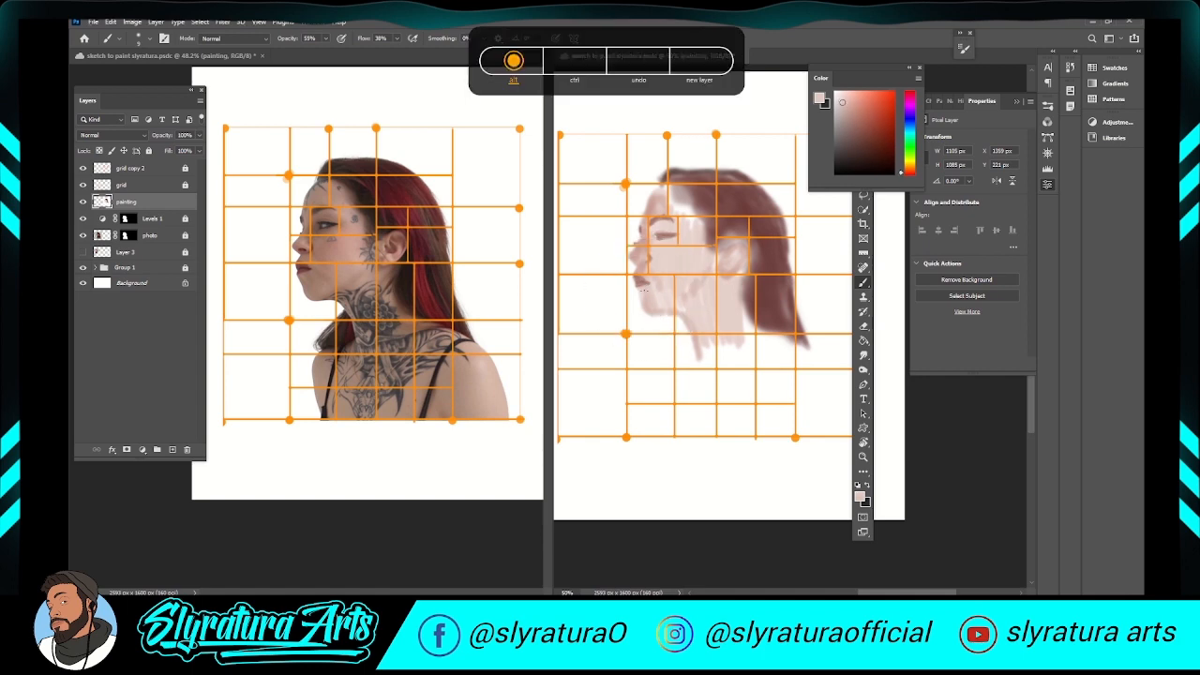
{"action": "left_click", "coordinate": [643, 294], "text": "alt"}
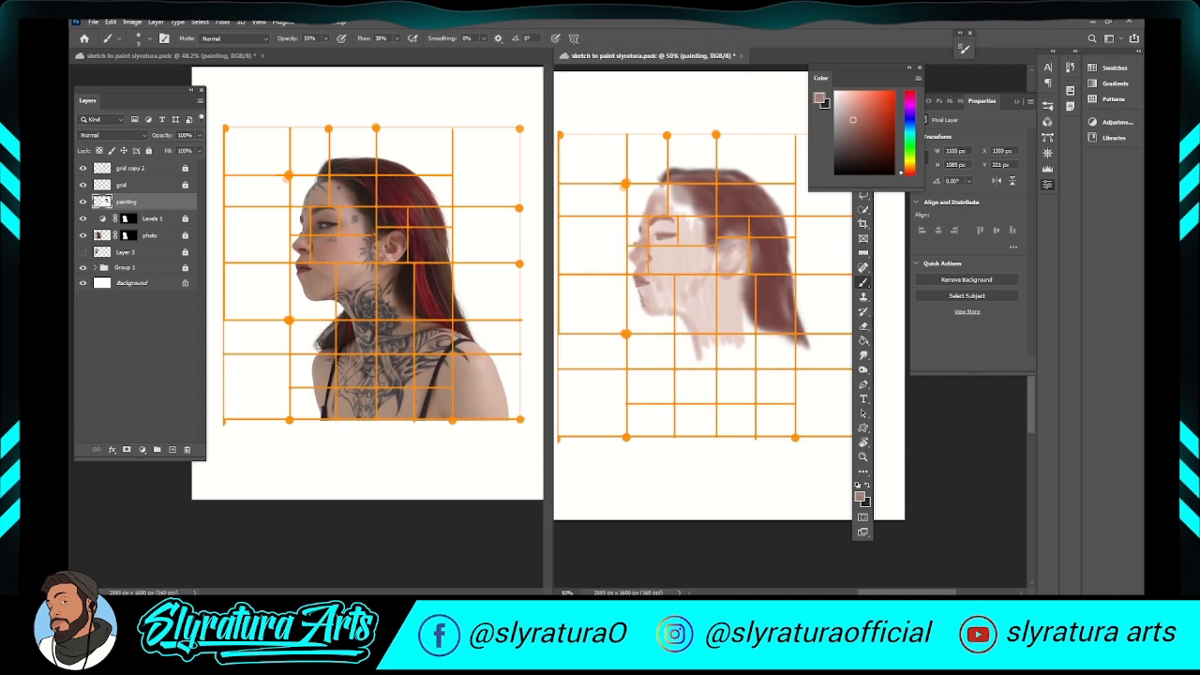
{"action": "mouse_move", "coordinate": [651, 314]}
{"action": "left_mouse_down"}
{"action": "mouse_move", "coordinate": [662, 317]}
{"action": "mouse_move", "coordinate": [643, 293]}
{"action": "left_mouse_up"}
{"action": "left_click", "coordinate": [678, 269], "text": "alt"}
{"action": "left_click", "coordinate": [666, 286]}
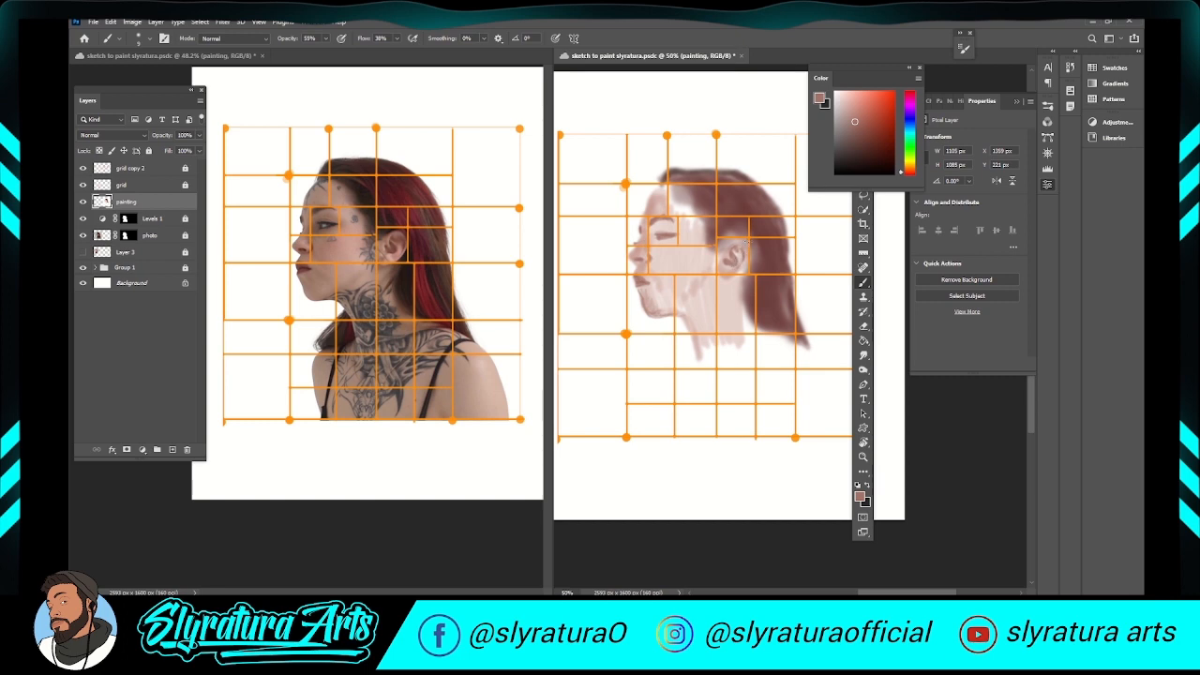
Refine the ear's rim and inner folds with sampled reddish-brown and light skin tones.
{"action": "left_click", "coordinate": [733, 241], "text": "alt"}
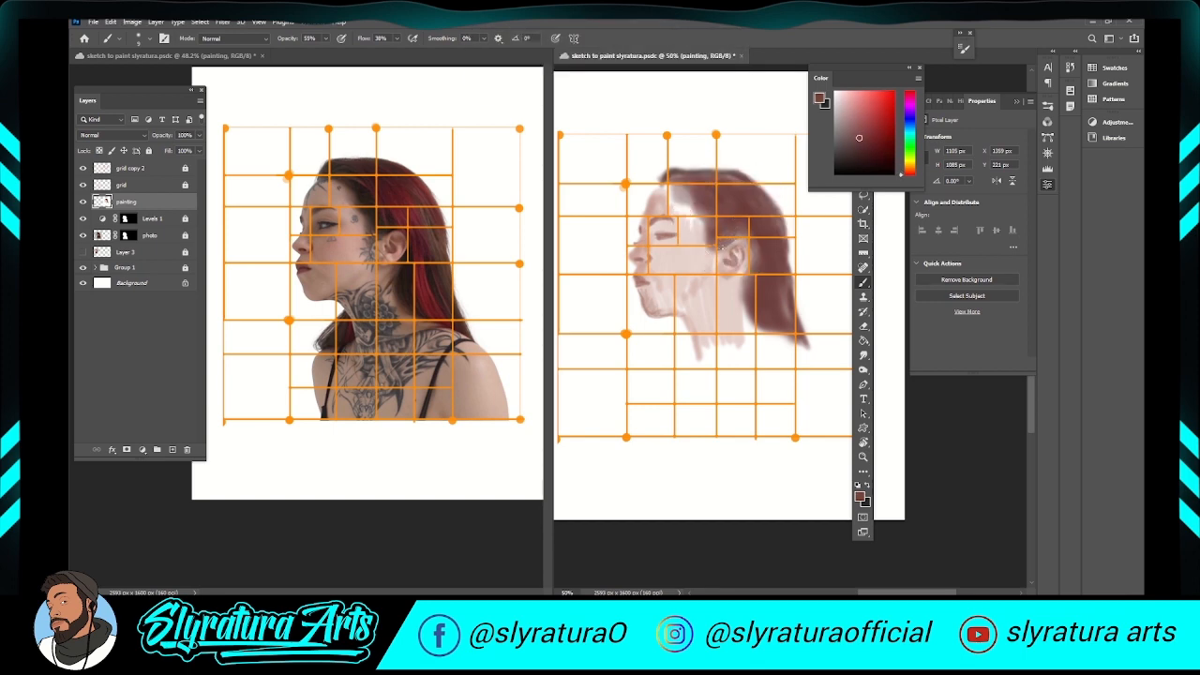
{"action": "left_click", "coordinate": [727, 249], "text": "alt"}
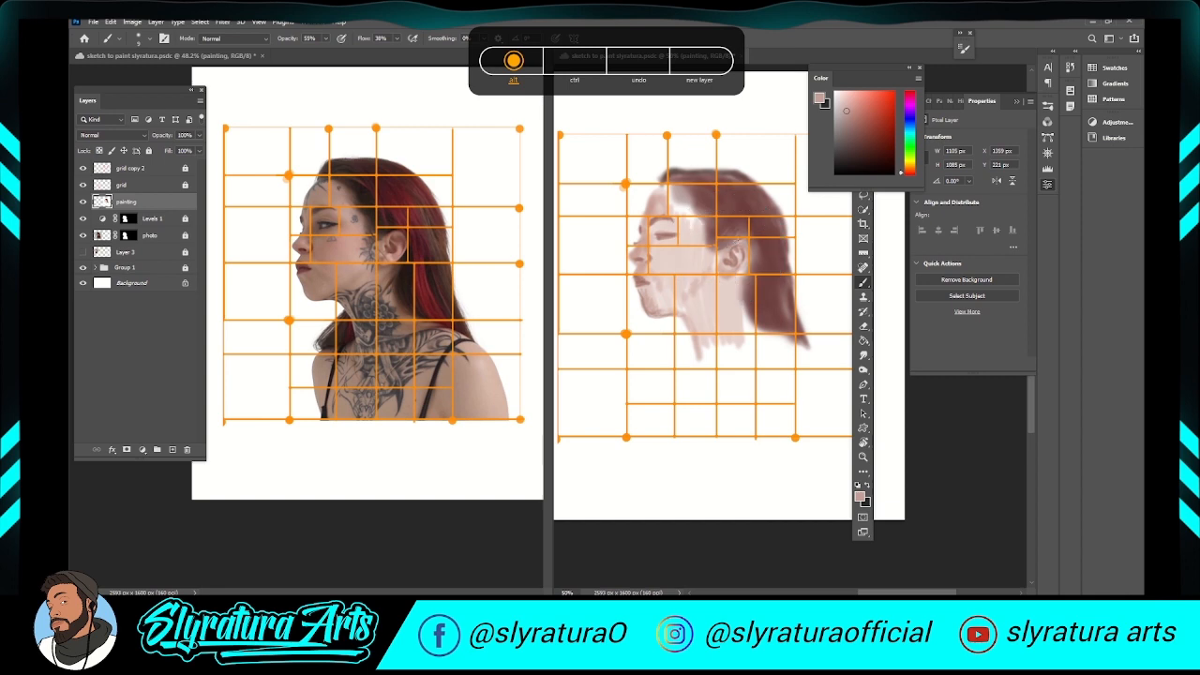
{"action": "left_click", "coordinate": [731, 234], "text": "alt"}
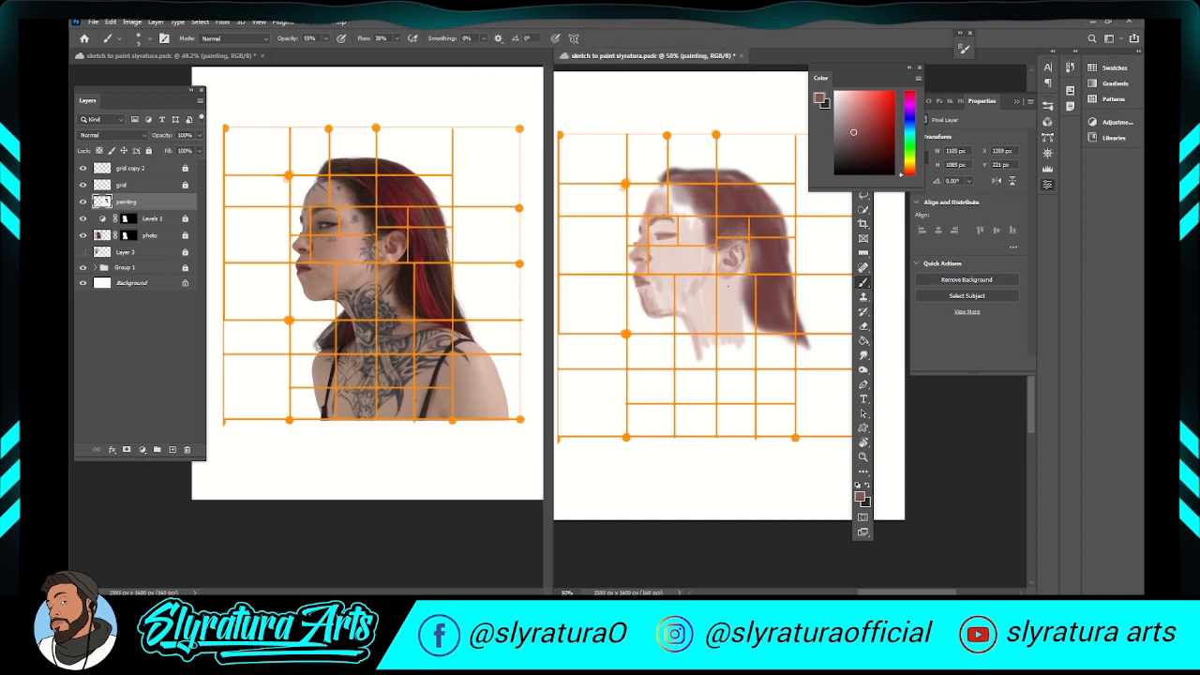
{"action": "left_click", "coordinate": [726, 261], "text": "alt"}
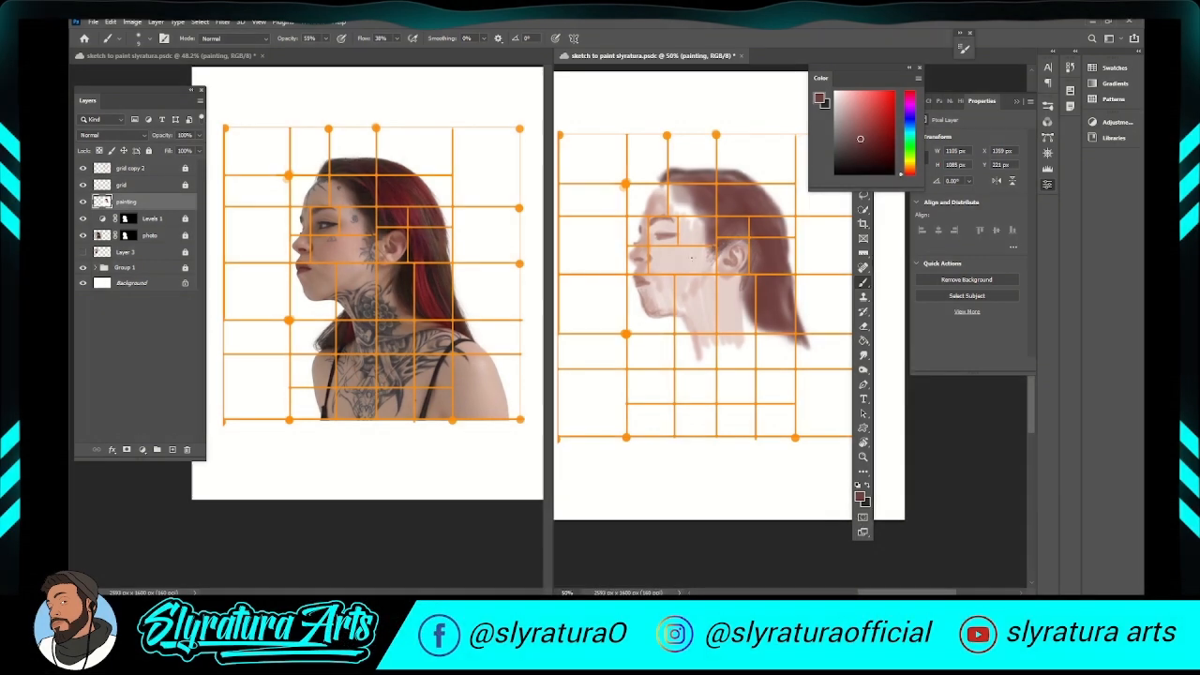
Block in the lower neck, chest and shoulders down to the grid's base with a larger soft brush in light skin tone.
{"action": "right_click", "coordinate": [692, 258]}
{"action": "left_click", "coordinate": [719, 314]}
{"action": "left_click", "coordinate": [643, 306]}
{"action": "left_click", "coordinate": [651, 308], "text": "alt"}
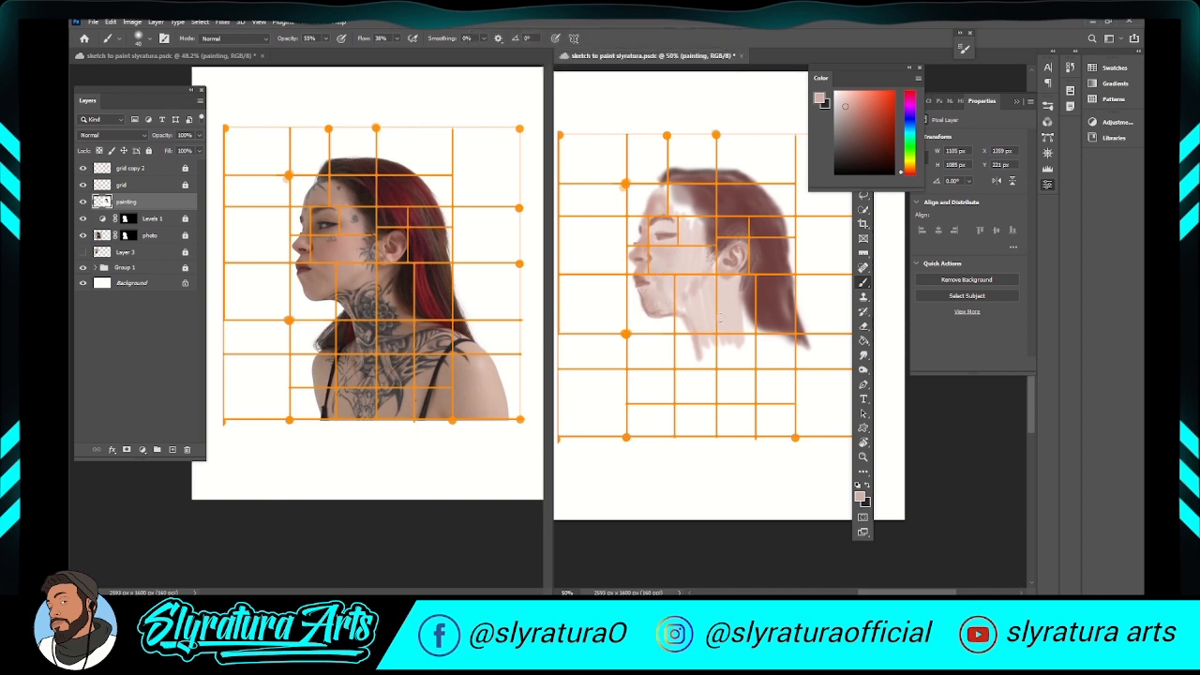
{"action": "mouse_move", "coordinate": [708, 345]}
{"action": "left_mouse_down"}
{"action": "mouse_move", "coordinate": [748, 337]}
{"action": "mouse_move", "coordinate": [803, 351]}
{"action": "mouse_move", "coordinate": [767, 362]}
{"action": "mouse_move", "coordinate": [750, 340]}
{"action": "mouse_move", "coordinate": [691, 360]}
{"action": "left_mouse_up"}
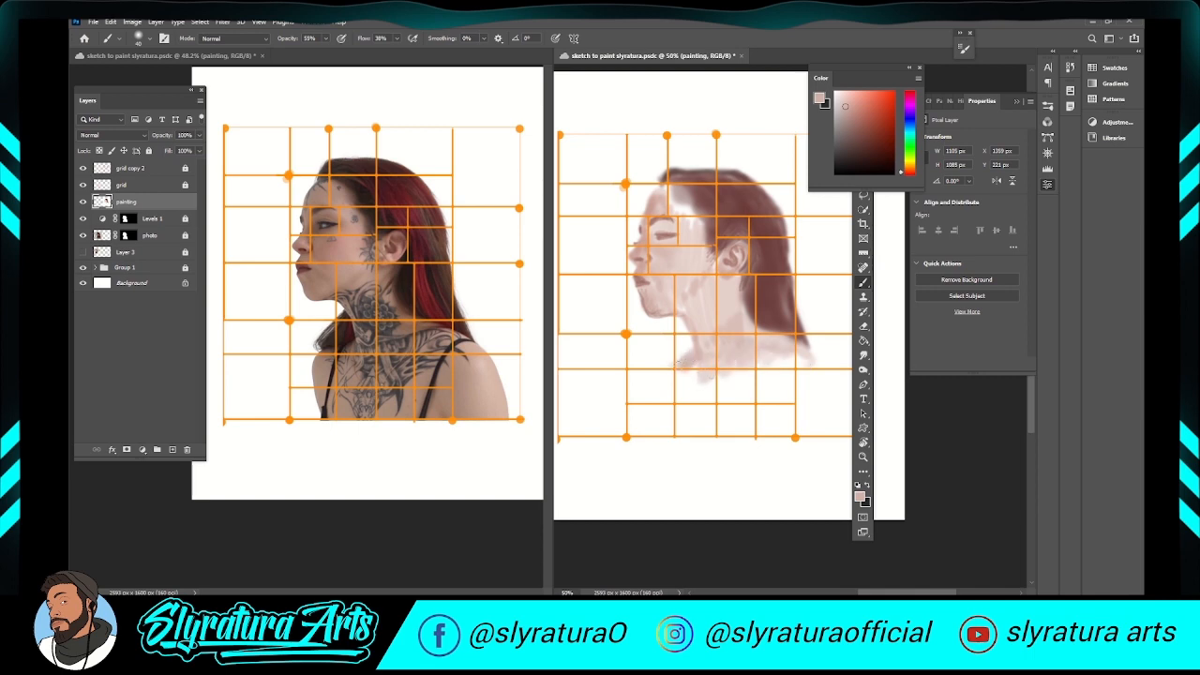
{"action": "mouse_move", "coordinate": [679, 365]}
{"action": "left_mouse_down"}
{"action": "mouse_move", "coordinate": [659, 406]}
{"action": "mouse_move", "coordinate": [693, 438]}
{"action": "mouse_move", "coordinate": [674, 403]}
{"action": "mouse_move", "coordinate": [697, 370]}
{"action": "mouse_move", "coordinate": [678, 422]}
{"action": "mouse_move", "coordinate": [763, 366]}
{"action": "mouse_move", "coordinate": [732, 428]}
{"action": "mouse_move", "coordinate": [743, 432]}
{"action": "mouse_move", "coordinate": [774, 421]}
{"action": "mouse_move", "coordinate": [790, 389]}
{"action": "left_mouse_up"}
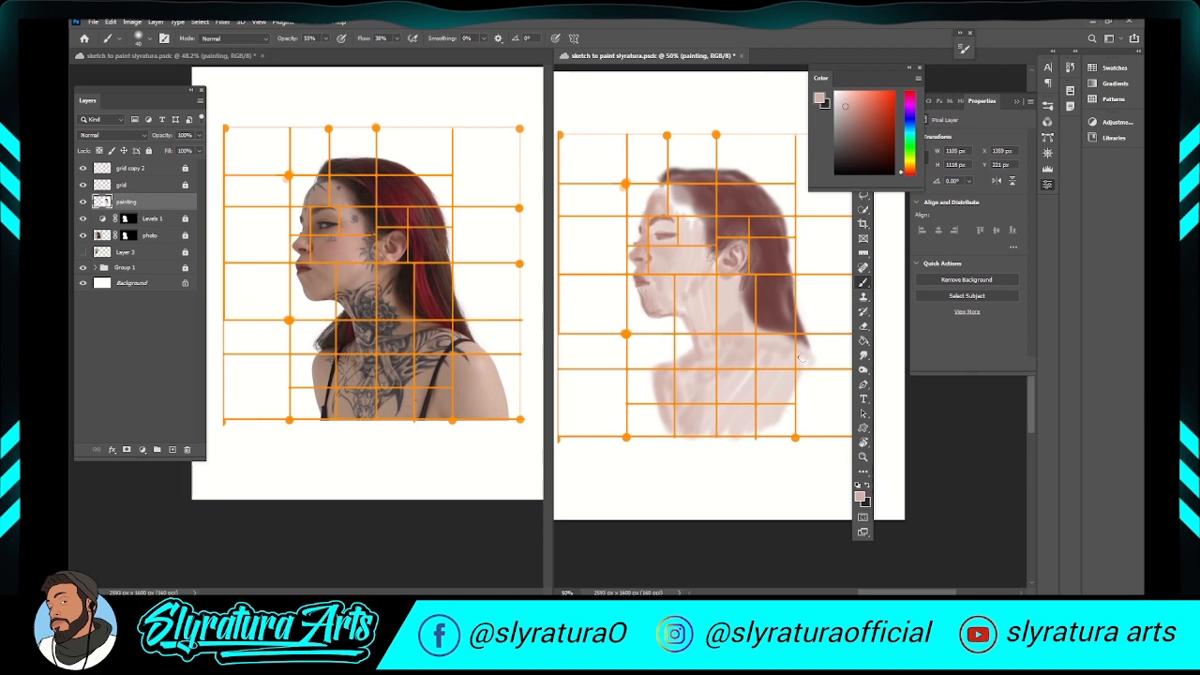
{"action": "left_click_drag", "start_coordinate": [752, 349], "coordinate": [728, 336]}
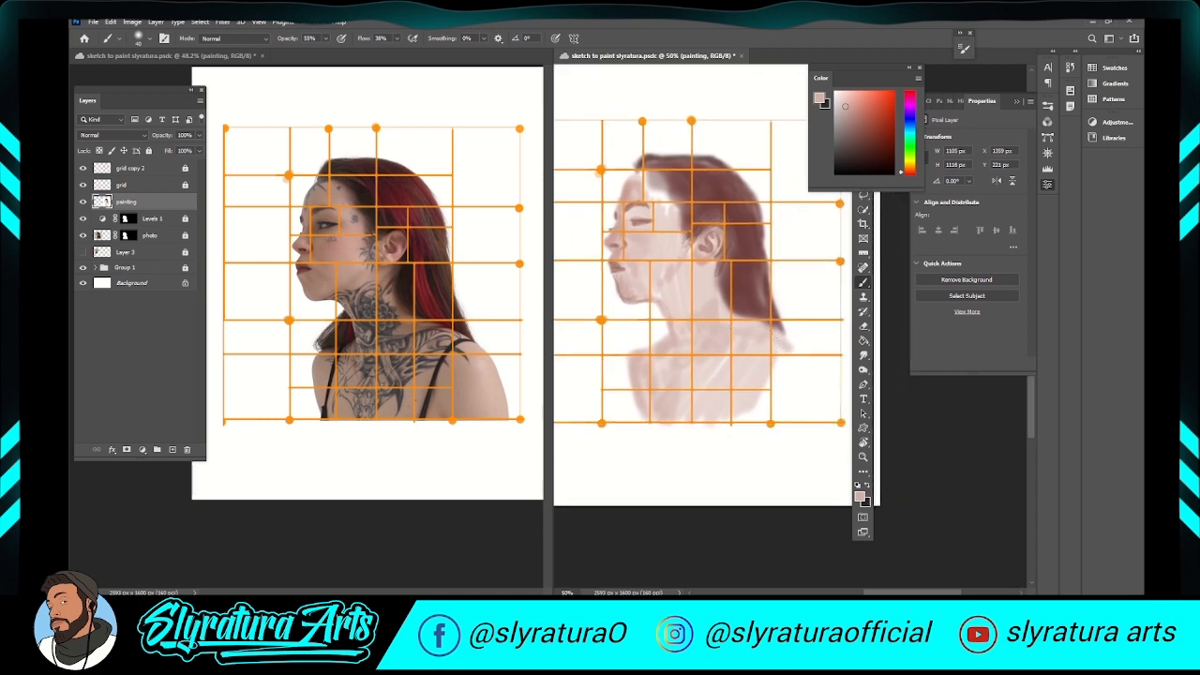
{"action": "mouse_move", "coordinate": [797, 349]}
{"action": "left_mouse_down"}
{"action": "mouse_move", "coordinate": [818, 385]}
{"action": "mouse_move", "coordinate": [800, 363]}
{"action": "mouse_move", "coordinate": [825, 417]}
{"action": "mouse_move", "coordinate": [813, 410]}
{"action": "mouse_move", "coordinate": [779, 437]}
{"action": "mouse_move", "coordinate": [747, 429]}
{"action": "mouse_move", "coordinate": [671, 287]}
{"action": "mouse_move", "coordinate": [704, 291]}
{"action": "mouse_move", "coordinate": [703, 280]}
{"action": "mouse_move", "coordinate": [638, 277]}
{"action": "mouse_move", "coordinate": [636, 247]}
{"action": "mouse_move", "coordinate": [655, 221]}
{"action": "mouse_move", "coordinate": [641, 258]}
{"action": "mouse_move", "coordinate": [665, 228]}
{"action": "mouse_move", "coordinate": [640, 212]}
{"action": "mouse_move", "coordinate": [629, 223]}
{"action": "mouse_move", "coordinate": [643, 232]}
{"action": "mouse_move", "coordinate": [645, 183]}
{"action": "left_mouse_up"}
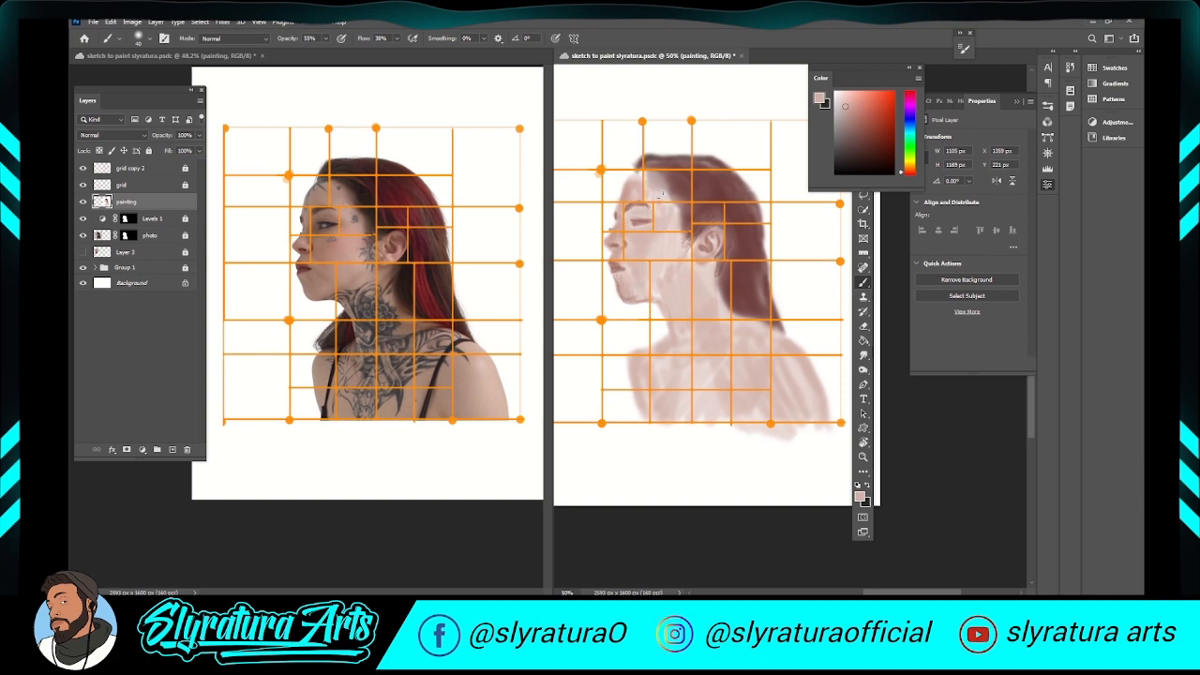